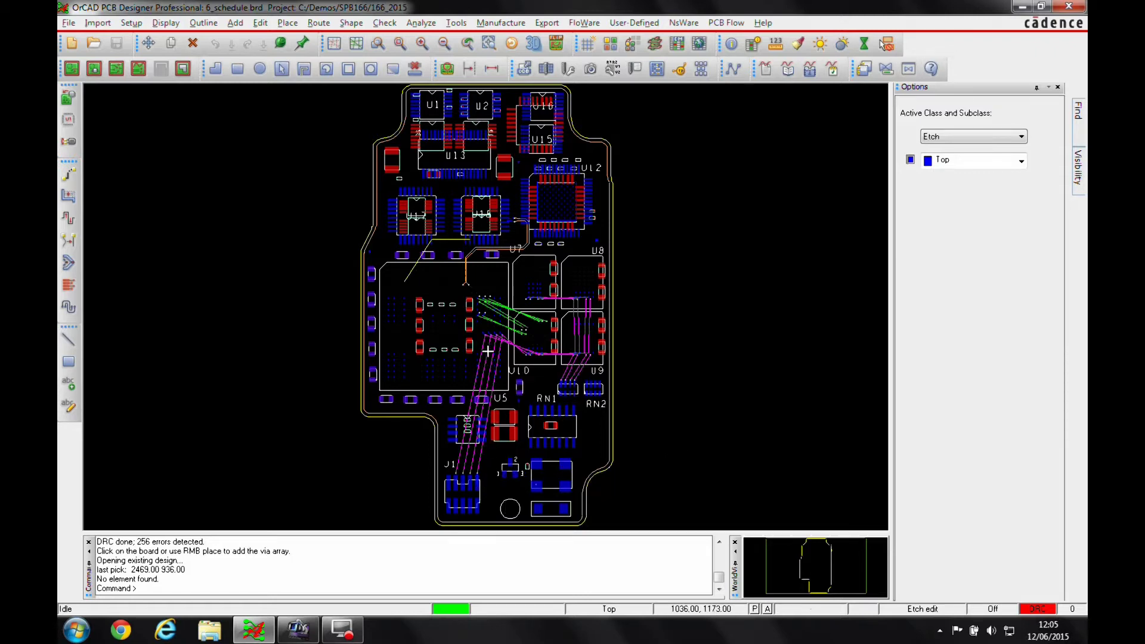
Step: Schedule net DDR3_A0 from J1.1 through U5.M21, U7, U8, U9 and U10 to RN1.8 with Net Schedule and finish it
scroll(605, 390, up, 2)
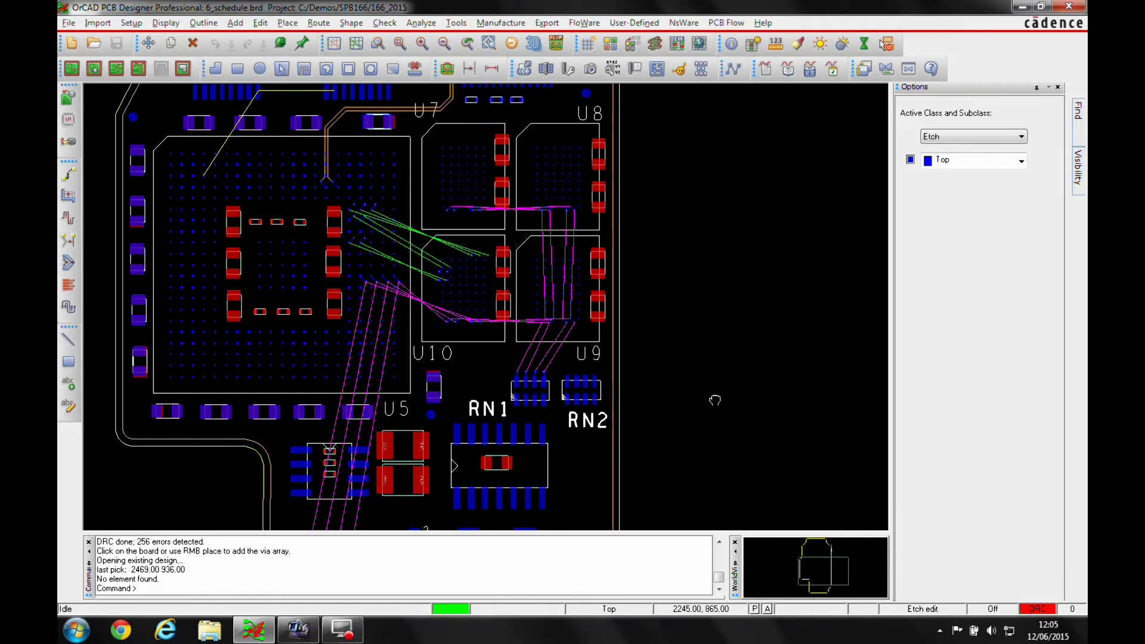
middle_drag(715, 400, 760, 342)
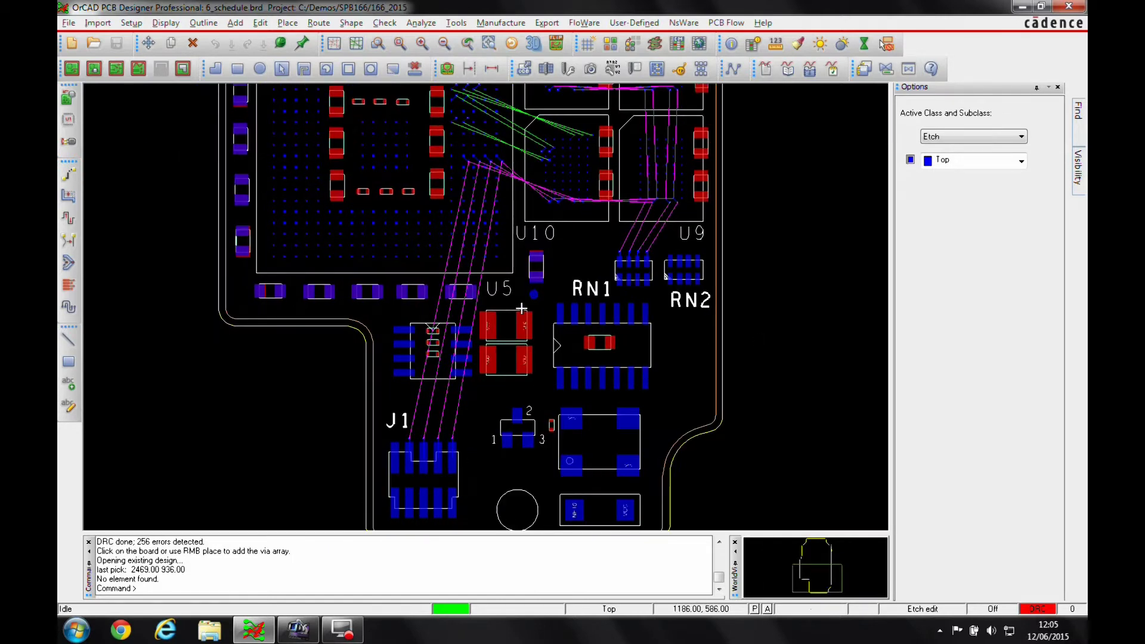
middle_drag(794, 212, 608, 296)
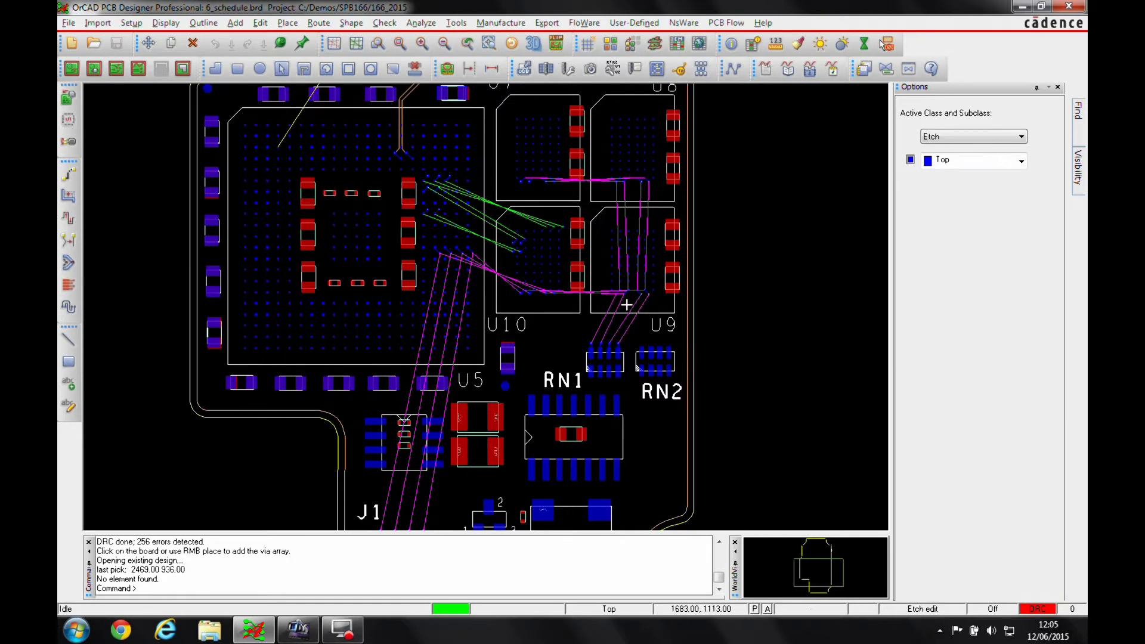
key(Down)
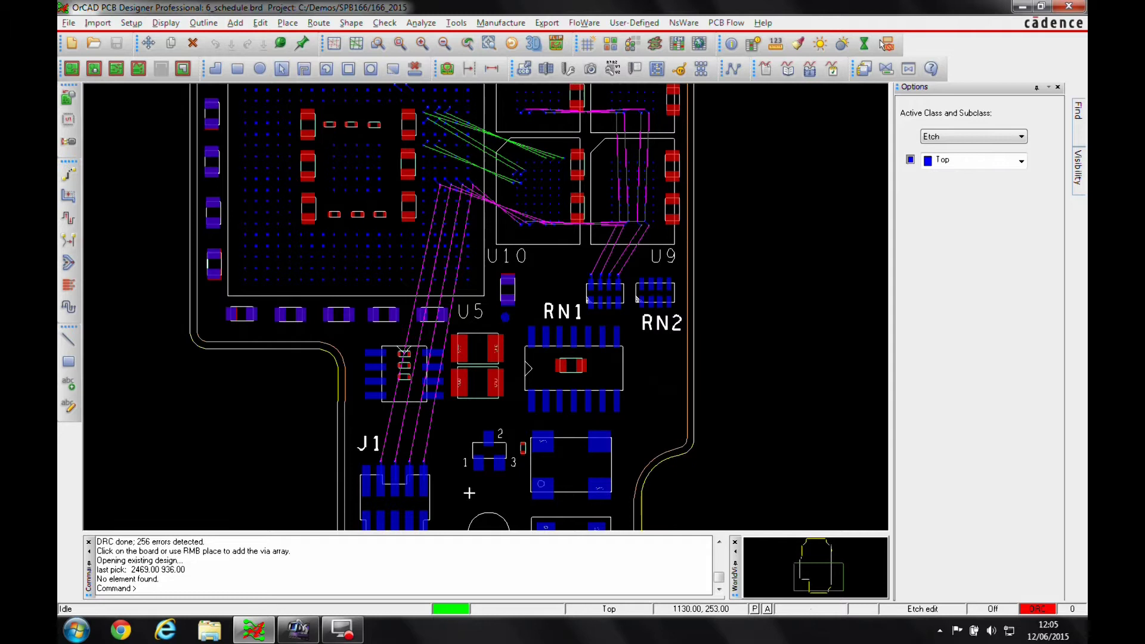
click(260, 22)
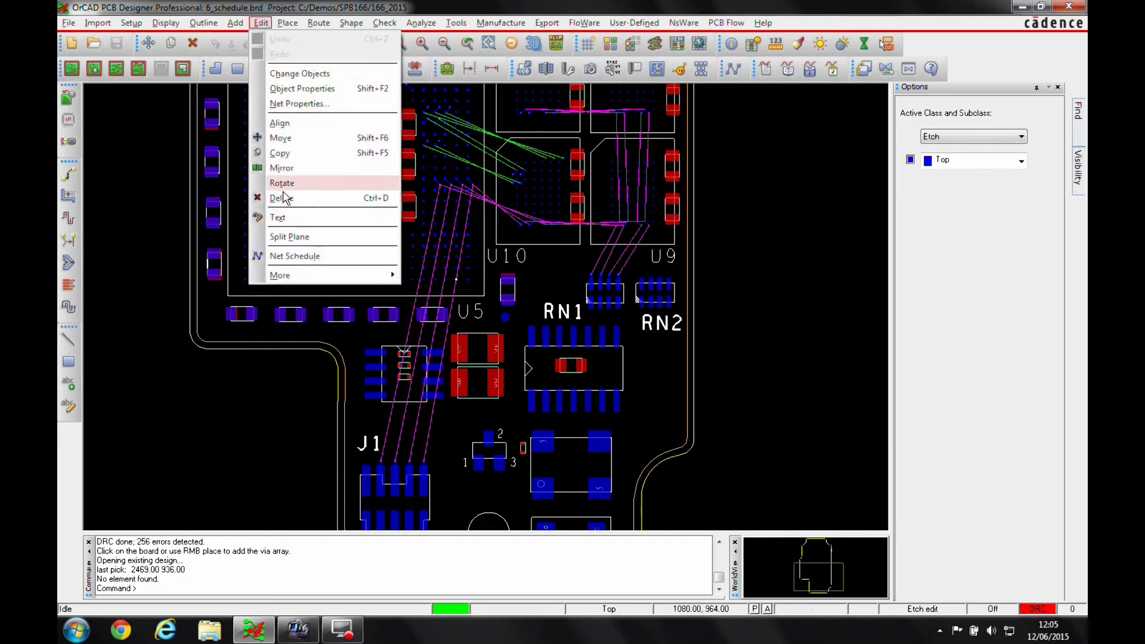
click(291, 260)
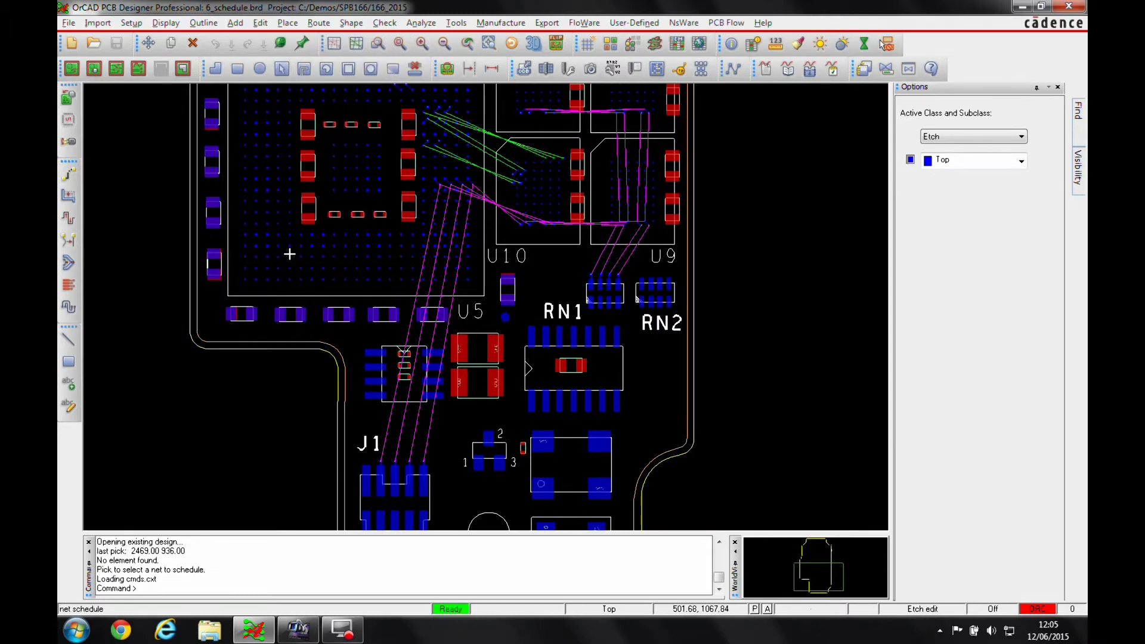
click(424, 481)
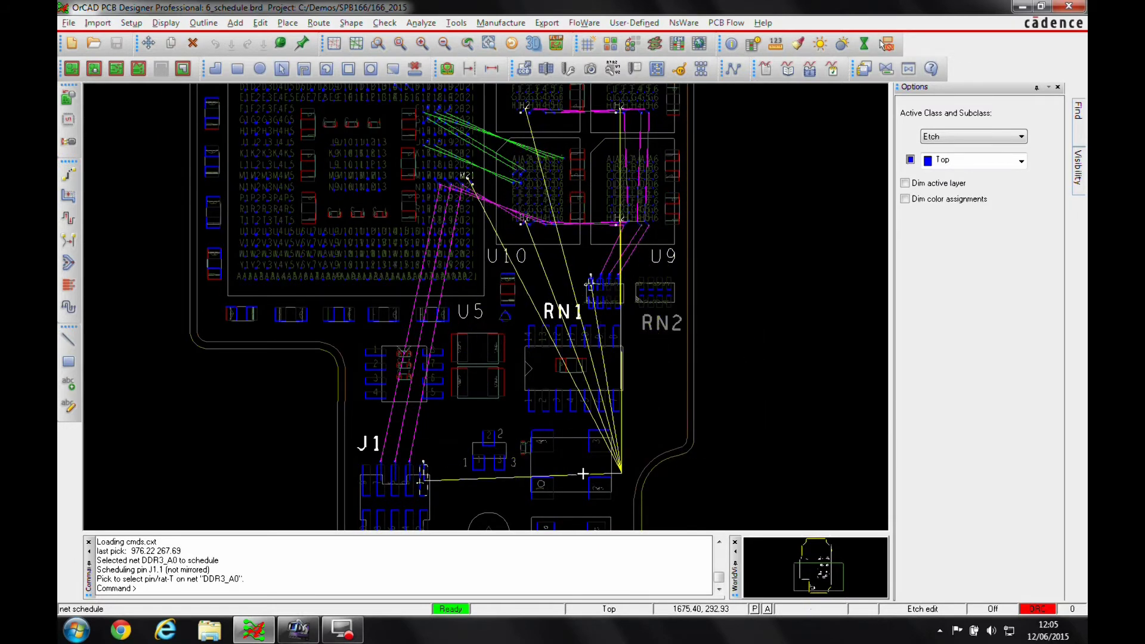
click(469, 178)
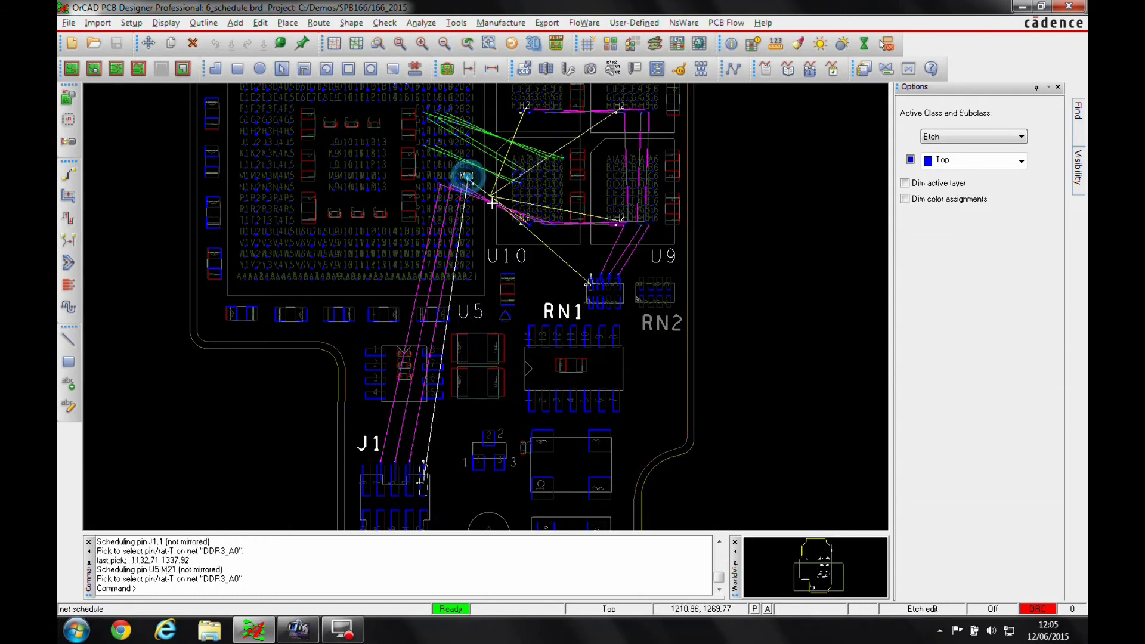
click(624, 107)
click(624, 107)
click(620, 218)
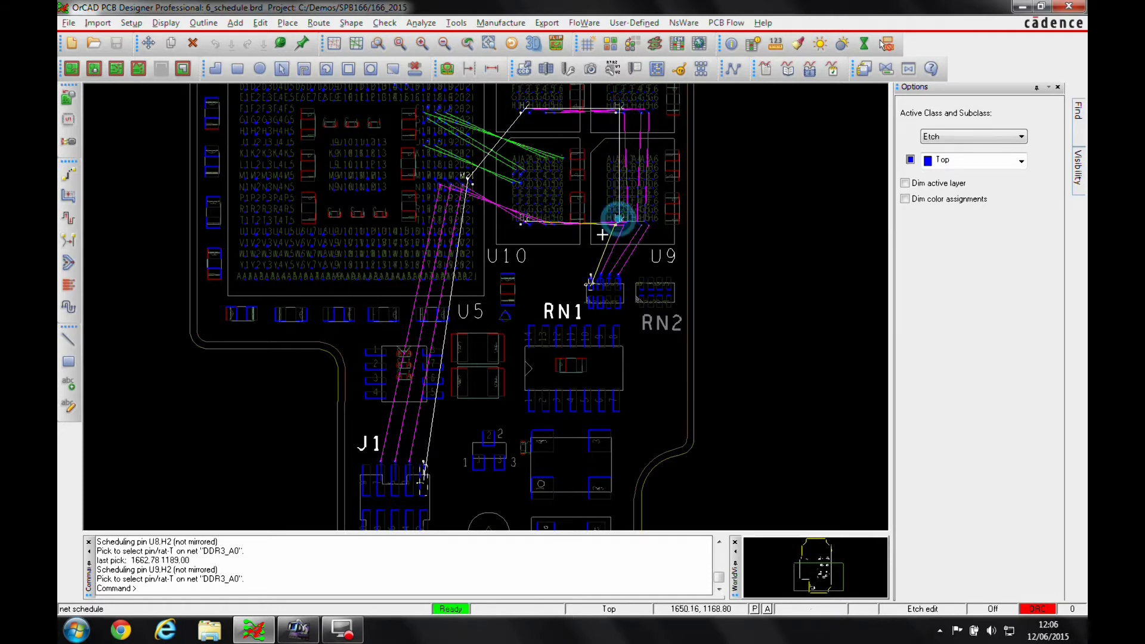
click(591, 285)
right_click(589, 262)
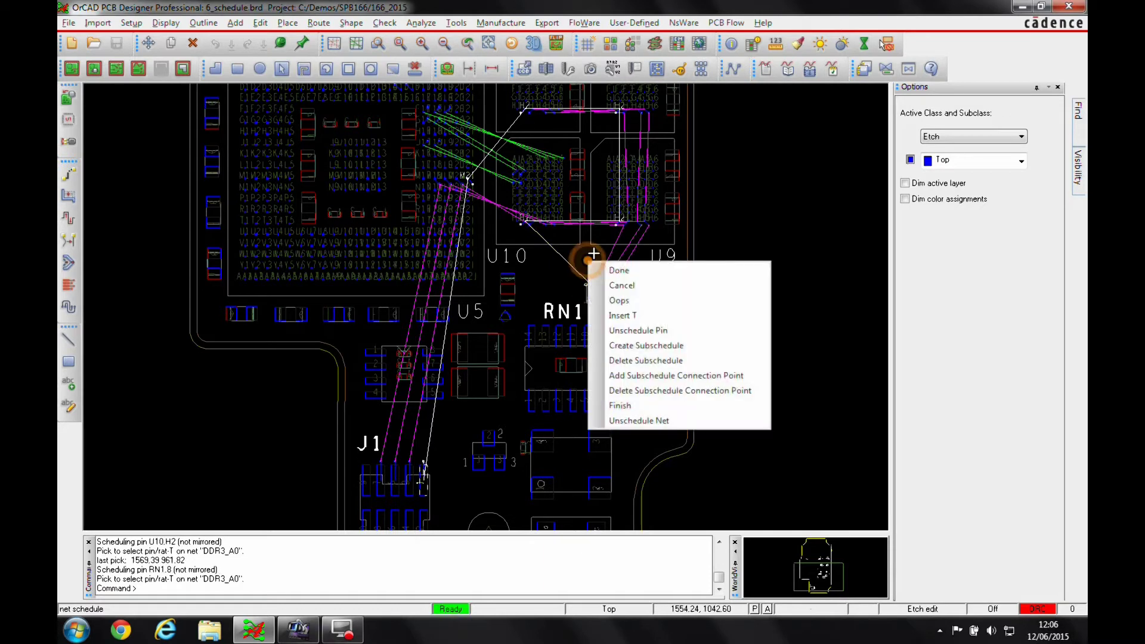
click(657, 405)
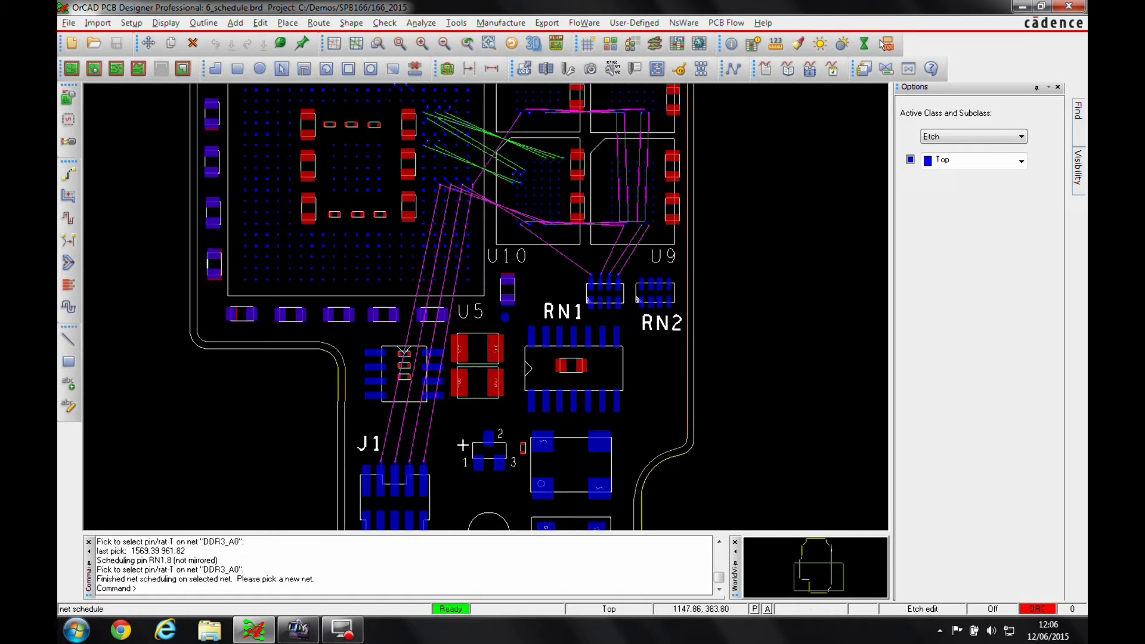
Step: Schedule net DDR3_A1 from J1.3 through U5, U7, U8, U9 and U10 to RN1.7 and finish it
click(410, 479)
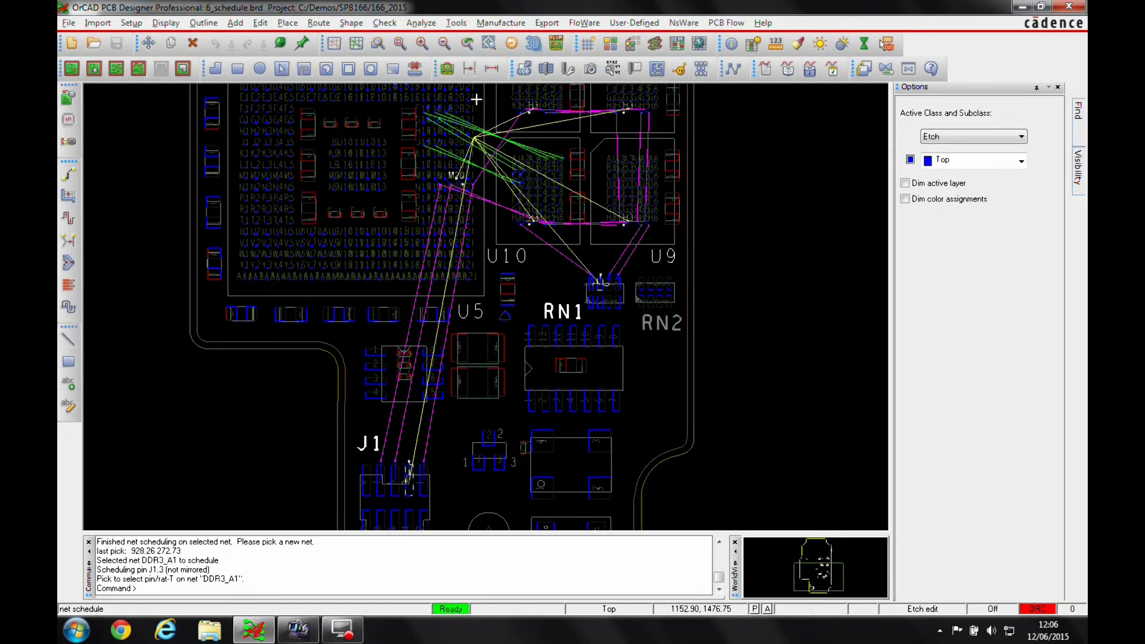
click(456, 175)
click(530, 107)
click(627, 109)
click(532, 220)
click(600, 282)
right_click(584, 259)
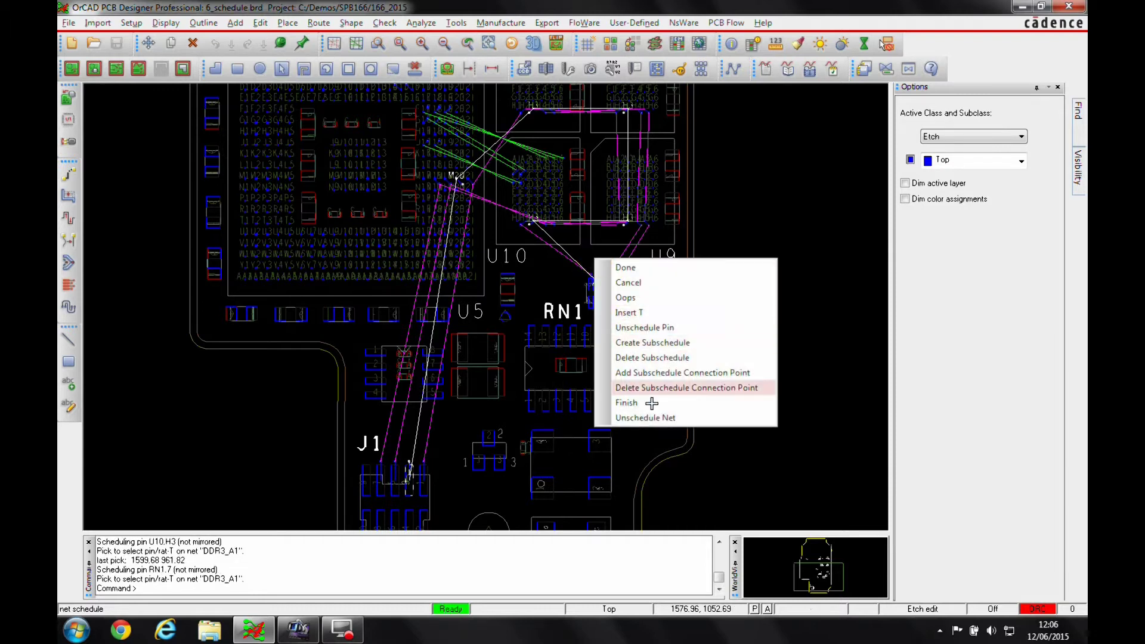
click(652, 401)
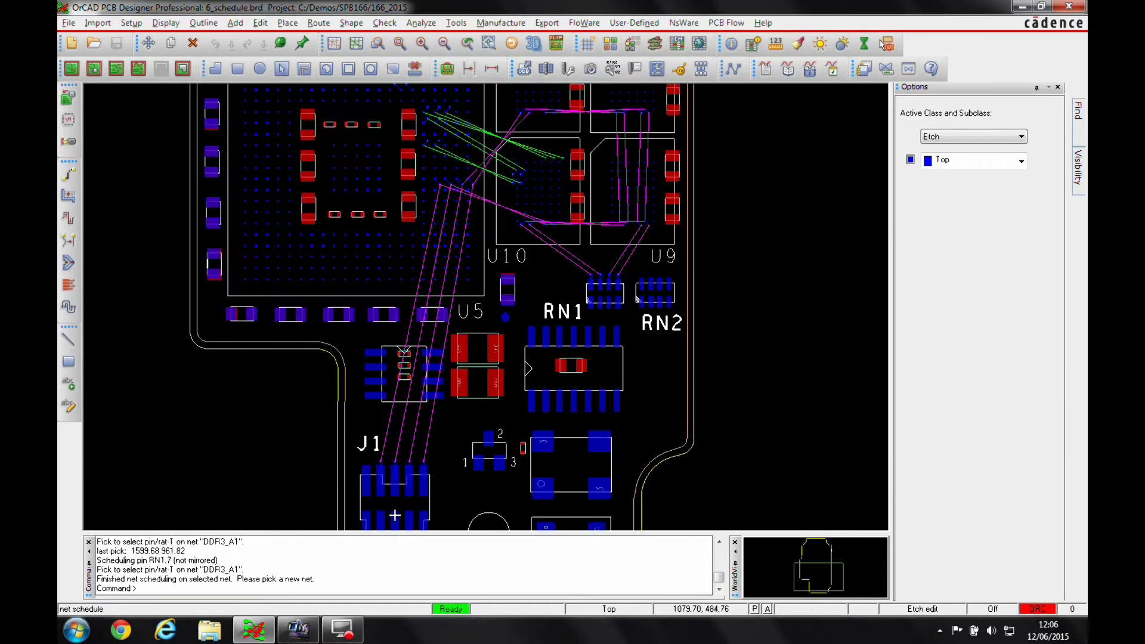
Step: Schedule net DDR3_A2 from J1 through U5, U7, U8, U9 and U10 to RN1.6 and finish it
click(396, 478)
click(445, 177)
click(542, 107)
click(639, 107)
click(638, 223)
click(545, 223)
click(607, 284)
right_click(617, 258)
click(671, 398)
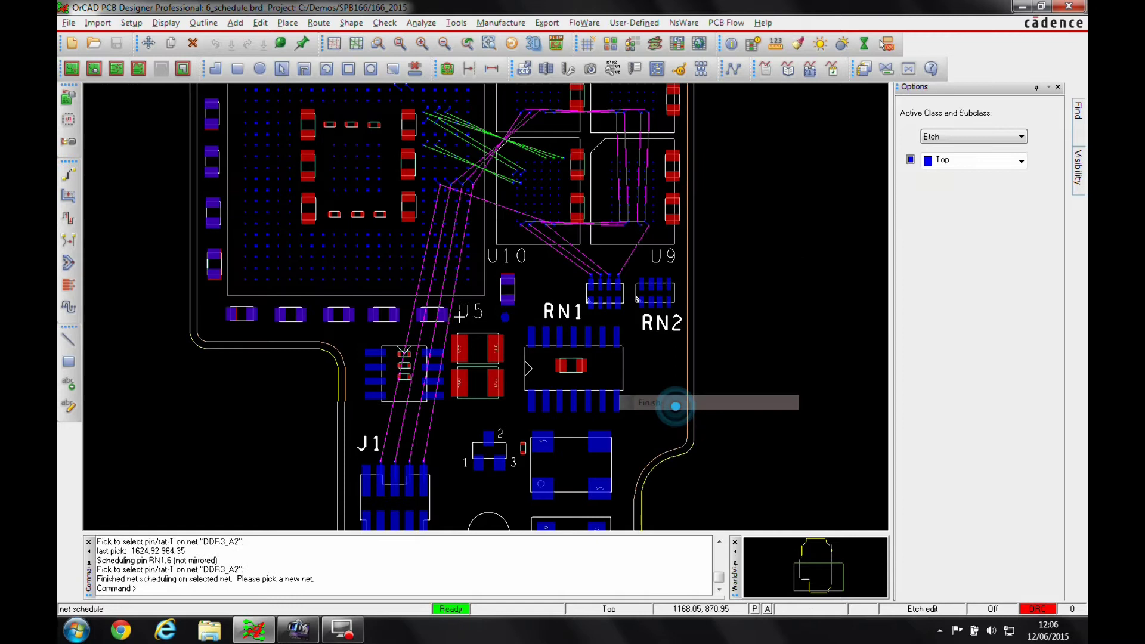
Step: Schedule net DDR3_A3 from J1 through U5, U7, U8, U9 and U10 to RN1.5 and finish it
click(384, 478)
click(438, 177)
click(553, 109)
click(646, 108)
click(646, 219)
click(553, 221)
click(617, 282)
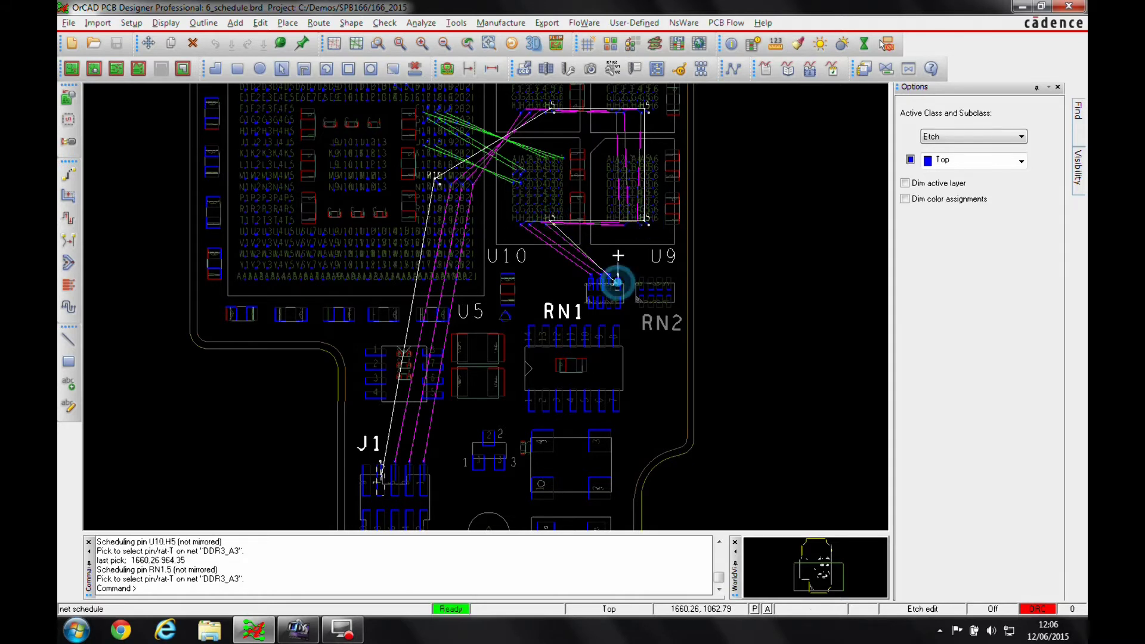
right_click(616, 282)
click(668, 398)
Step: Schedule net 6 from U5.C4 to an inserted T-point below U17 and U18, branching to U17.16 and U18.10, and end the command
middle_drag(338, 160, 417, 327)
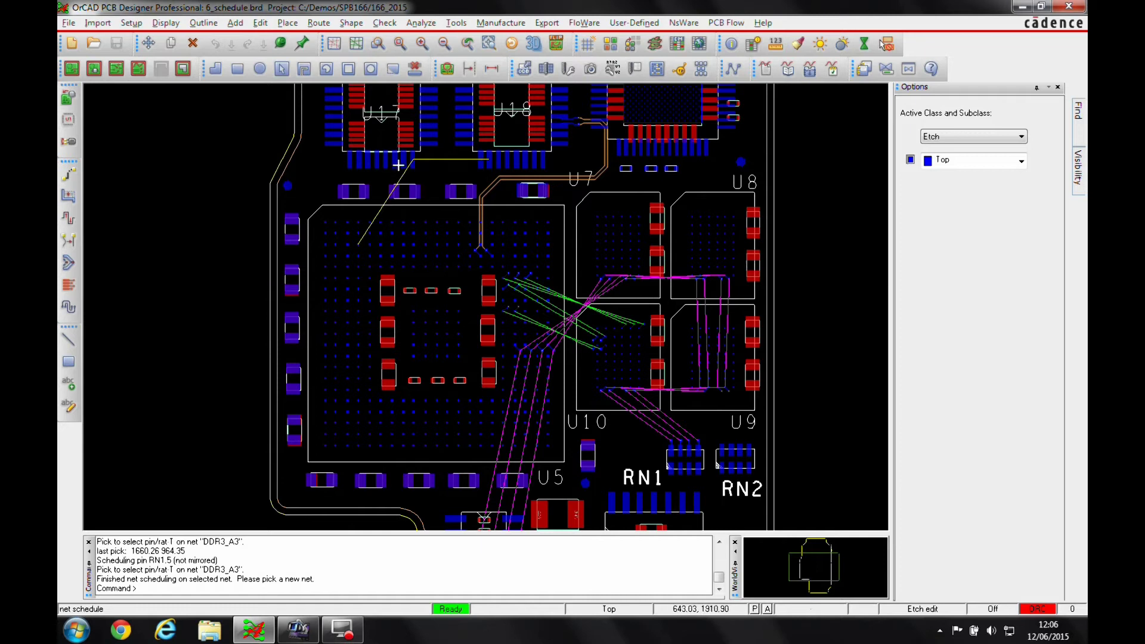
scroll(398, 165, up, 2)
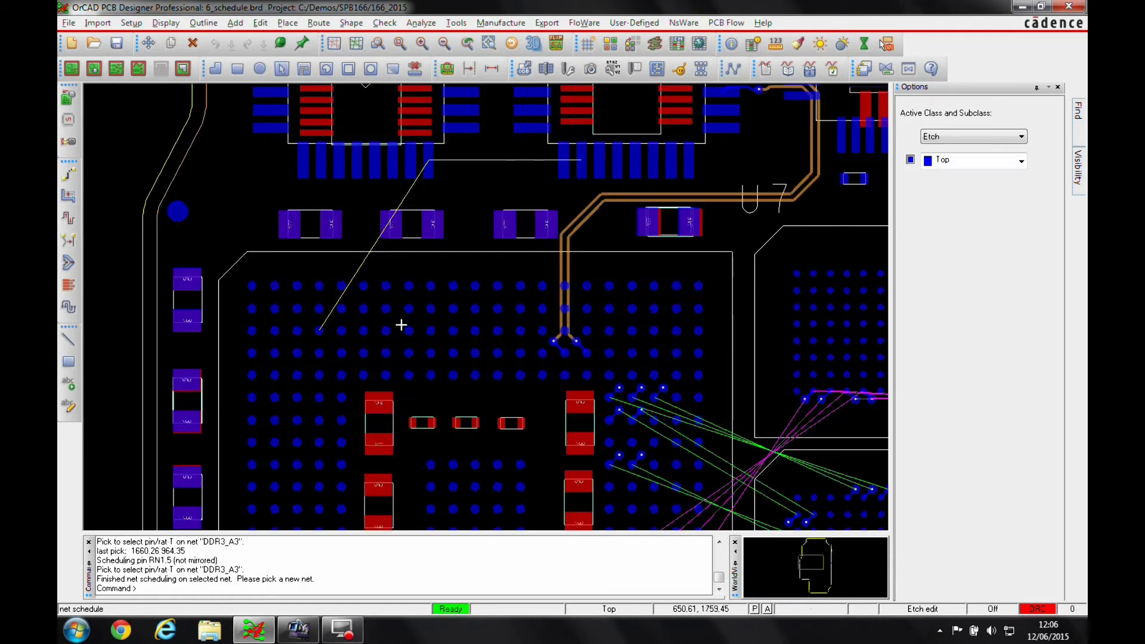
click(317, 331)
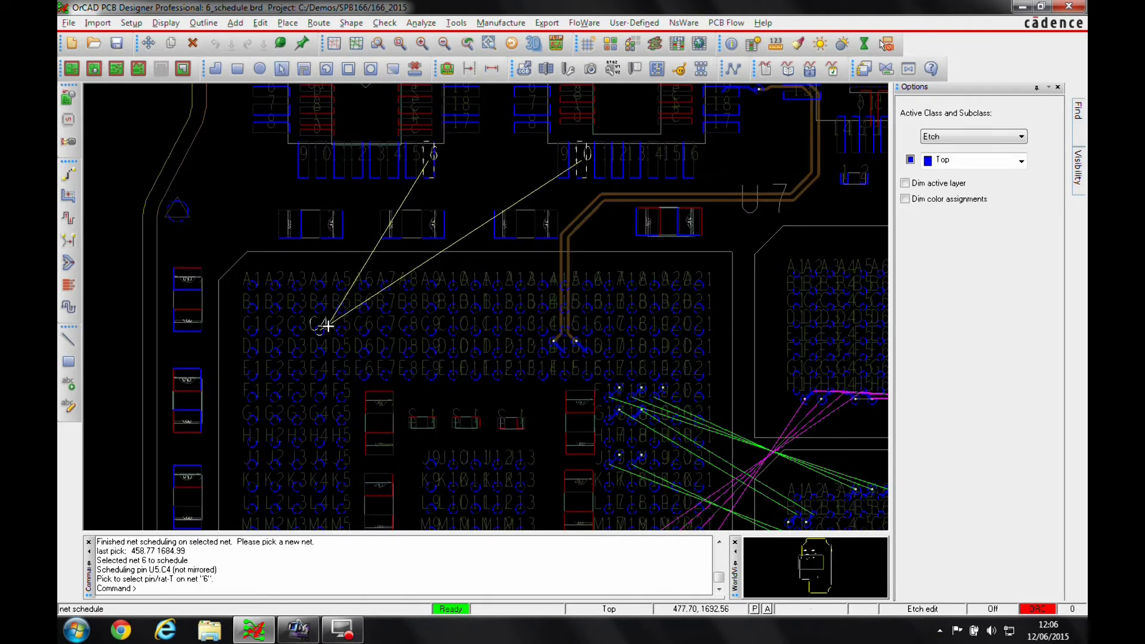
right_click(501, 186)
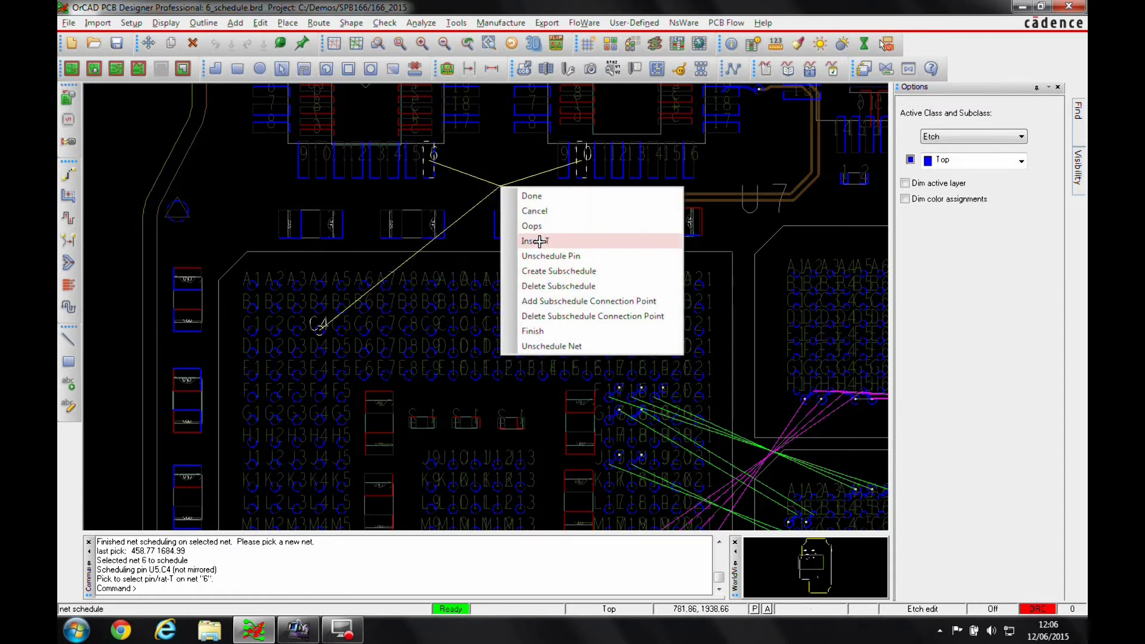
click(538, 241)
click(502, 188)
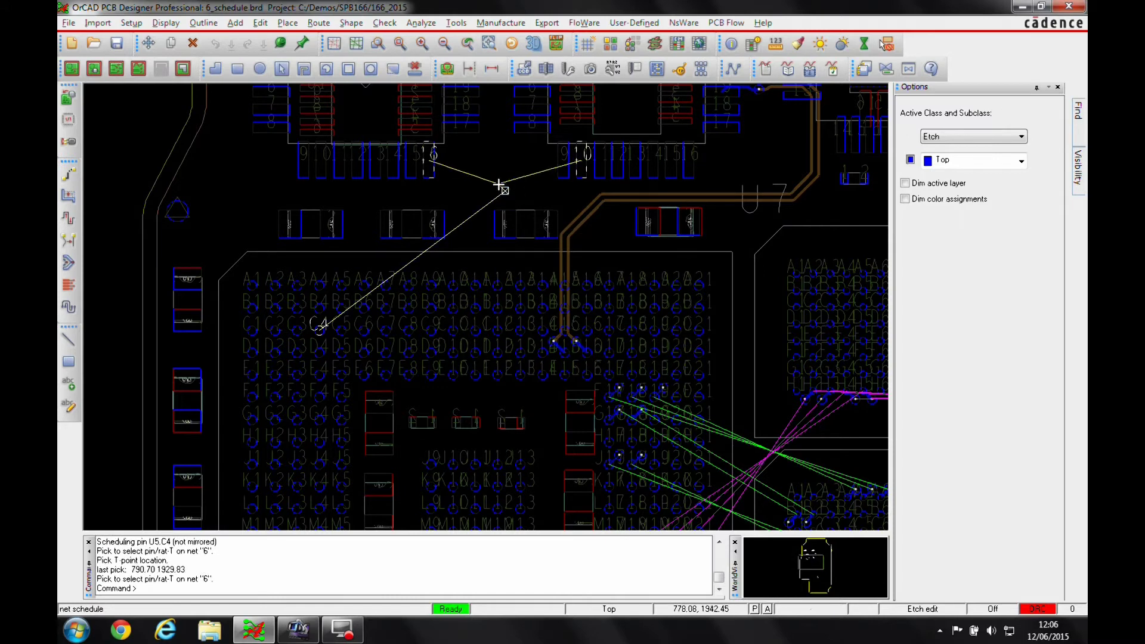
click(429, 160)
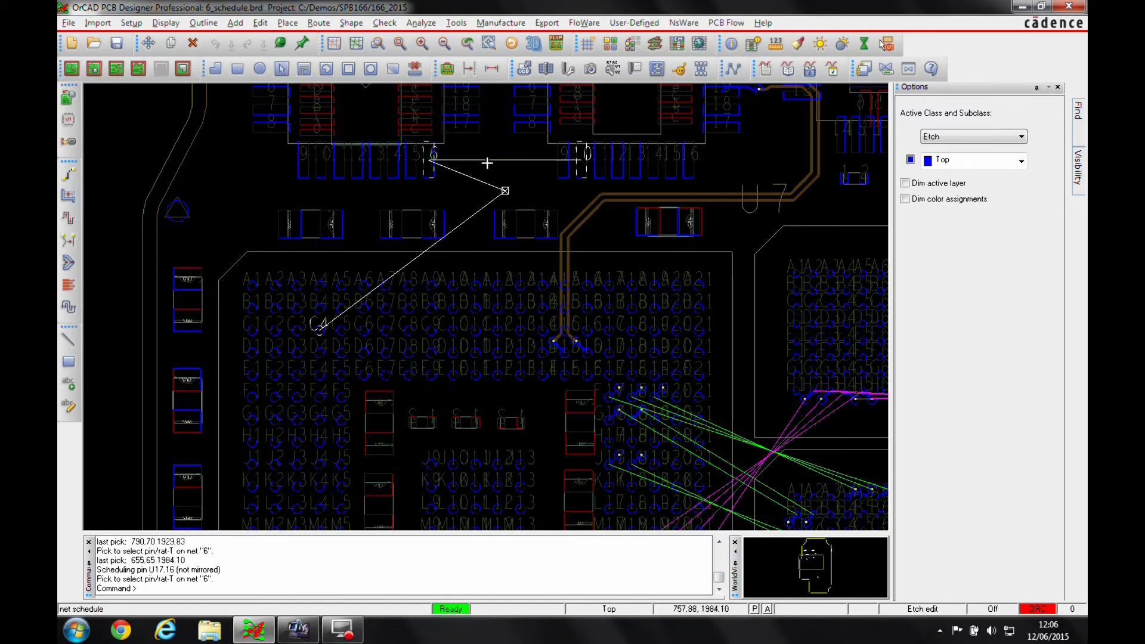
click(504, 191)
click(583, 158)
right_click(580, 160)
click(608, 169)
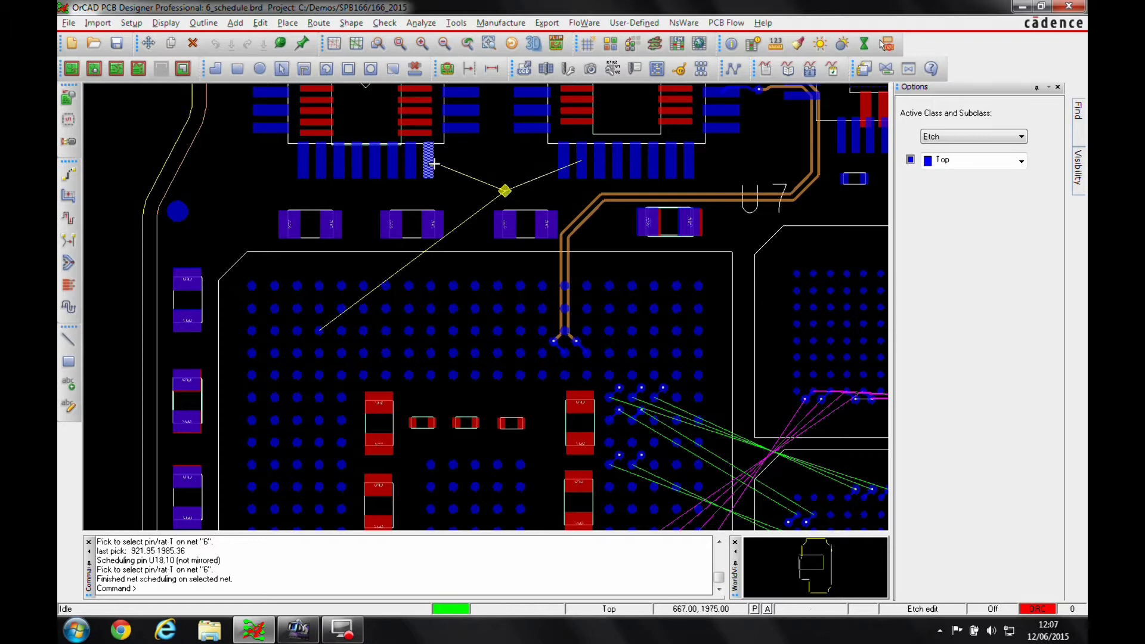
Step: Open the electrical net Wiring worksheet in Constraint Manager and set Verify Schedule to Yes for the DDR3_ADDR bus
click(677, 45)
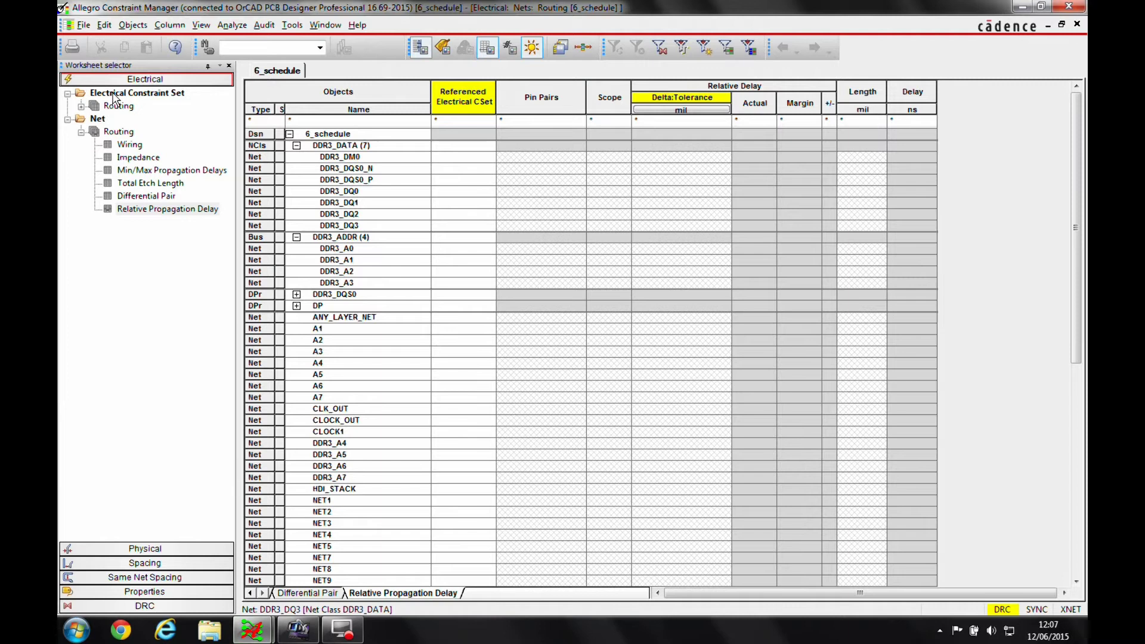
click(131, 146)
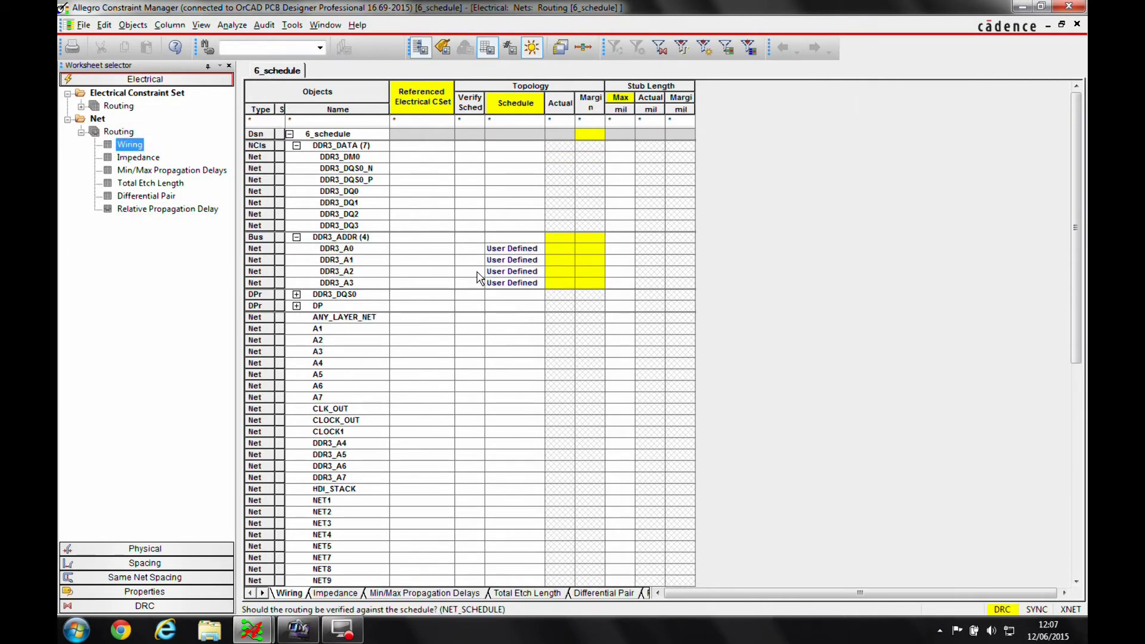
click(472, 237)
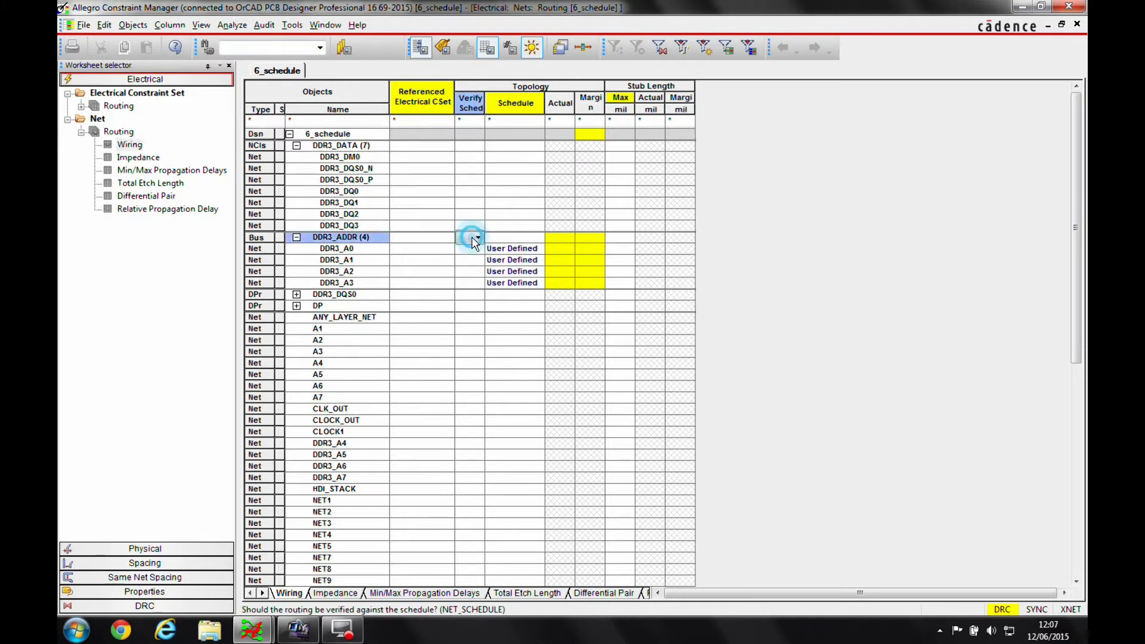
click(472, 251)
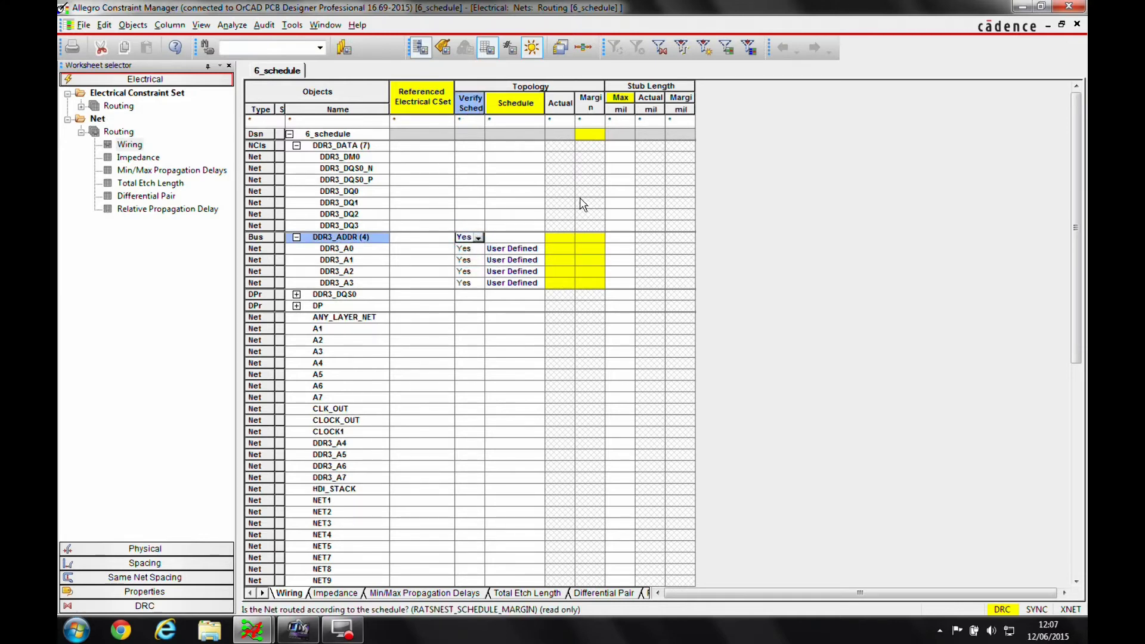
Step: Turn on all electrical DRC modes in the Analysis Modes settings and apply them
click(232, 25)
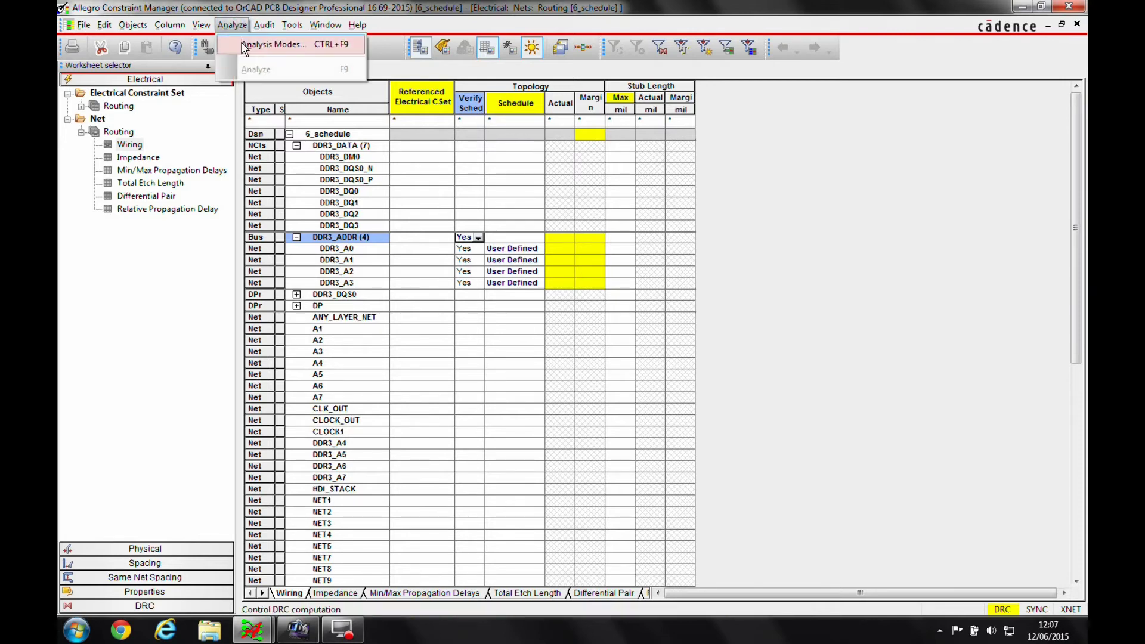
click(256, 41)
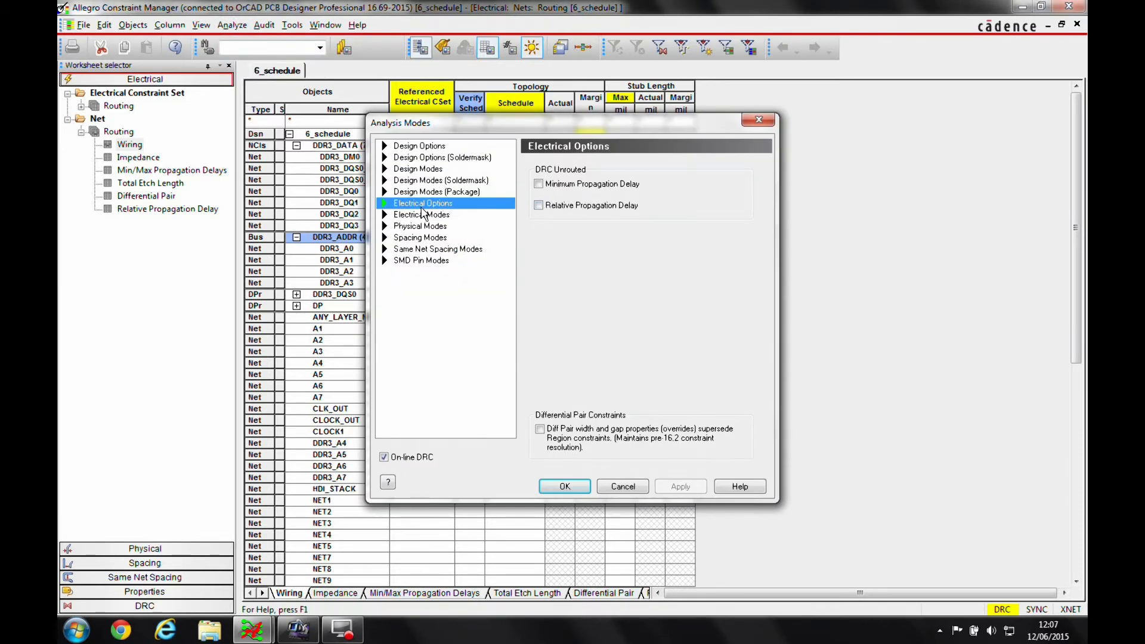
click(421, 215)
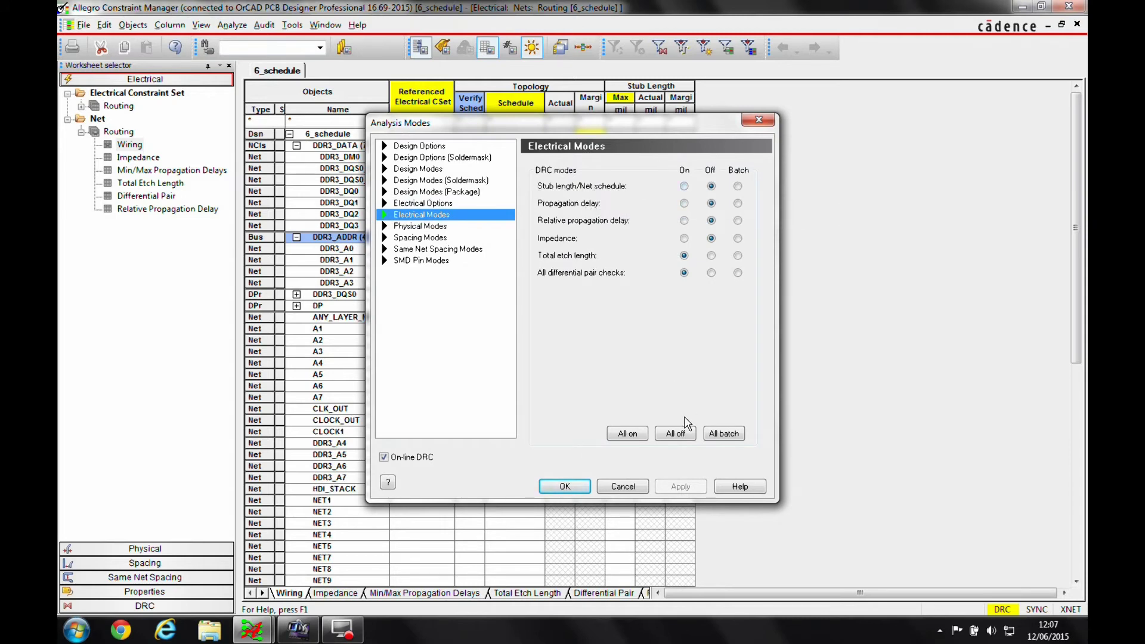
click(636, 436)
click(680, 486)
click(565, 487)
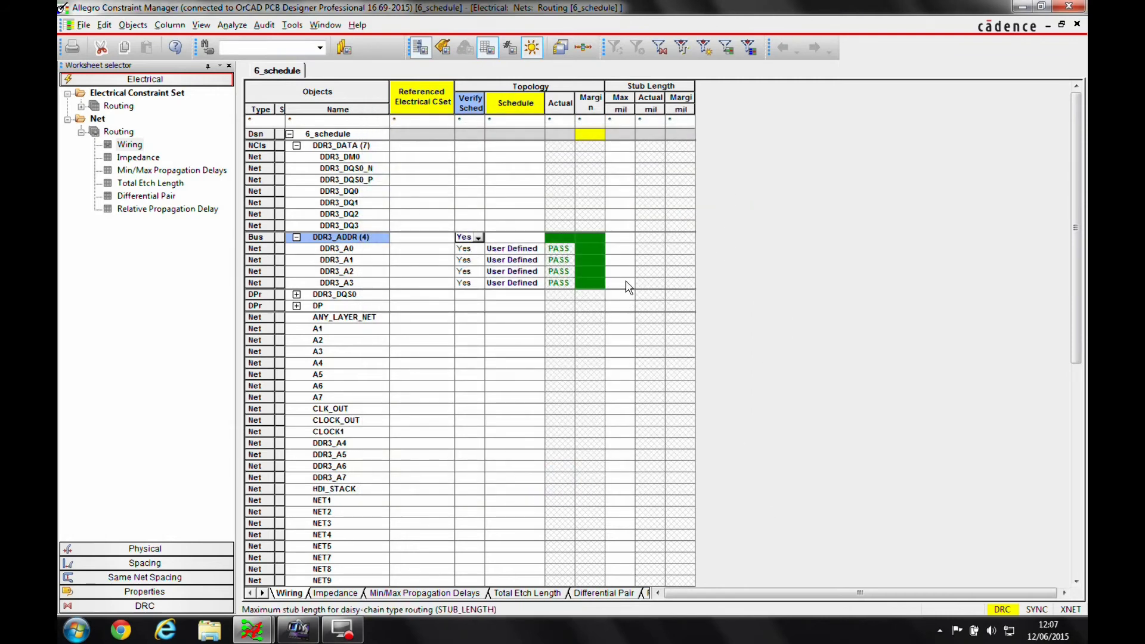
Step: Set Verify Schedule to Yes for net 6 at the end of the Wiring worksheet
drag(1074, 207, 1077, 445)
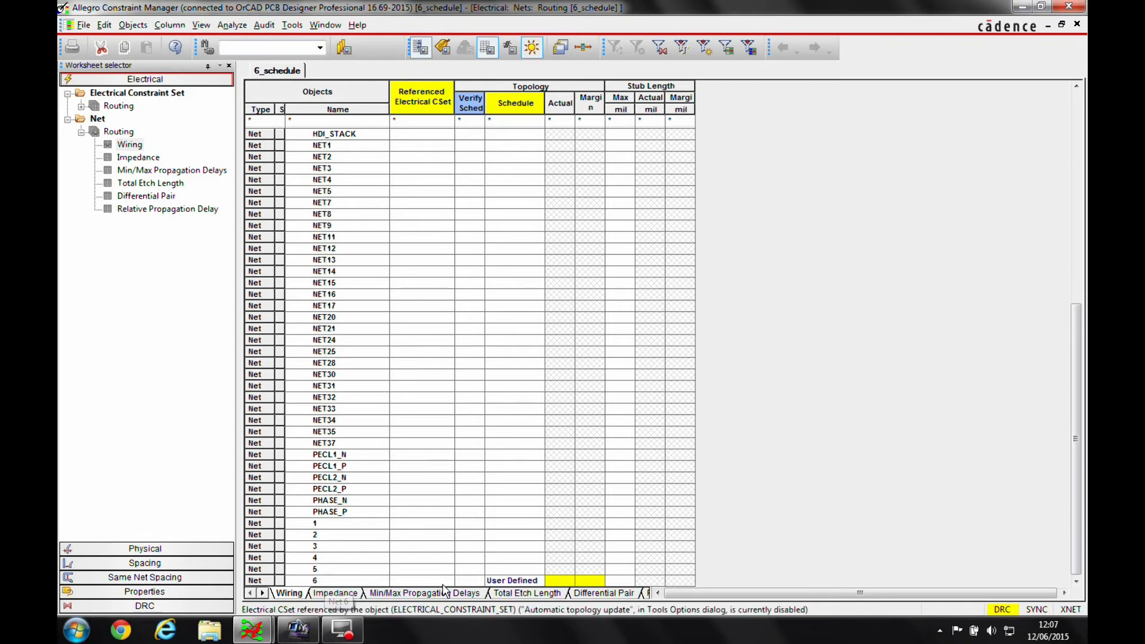
click(472, 581)
click(465, 594)
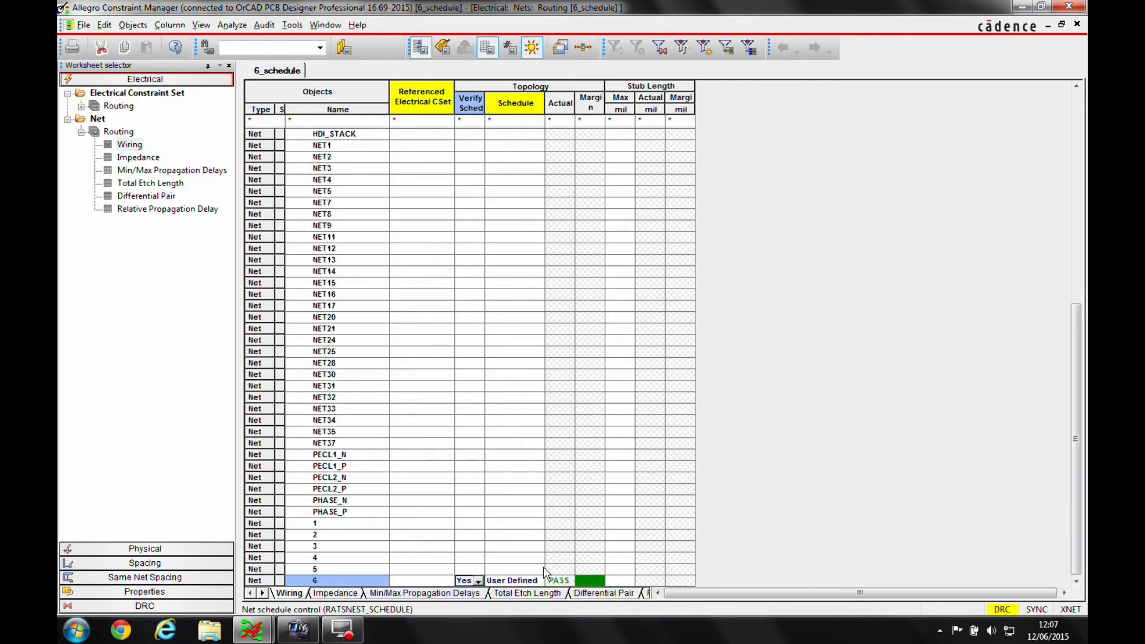
Step: Review the DDR3_ADDR schedule checks, then return to the PCB Designer board and view the address nets around U5, U10 and RN1
drag(1077, 357, 1076, 142)
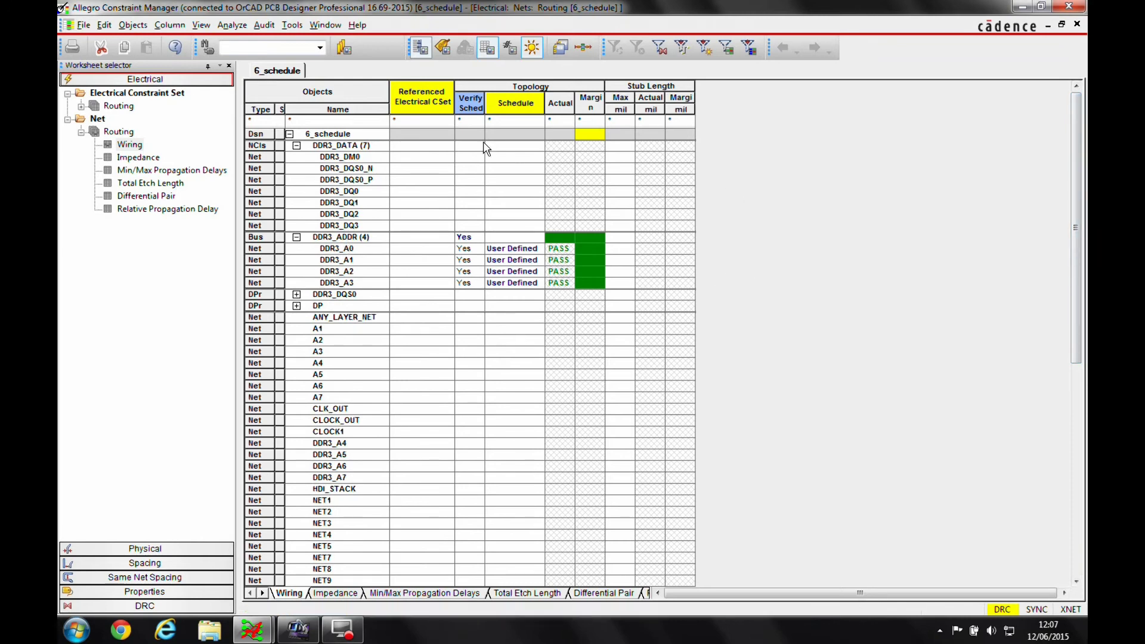
click(1020, 8)
middle_drag(743, 329, 610, 115)
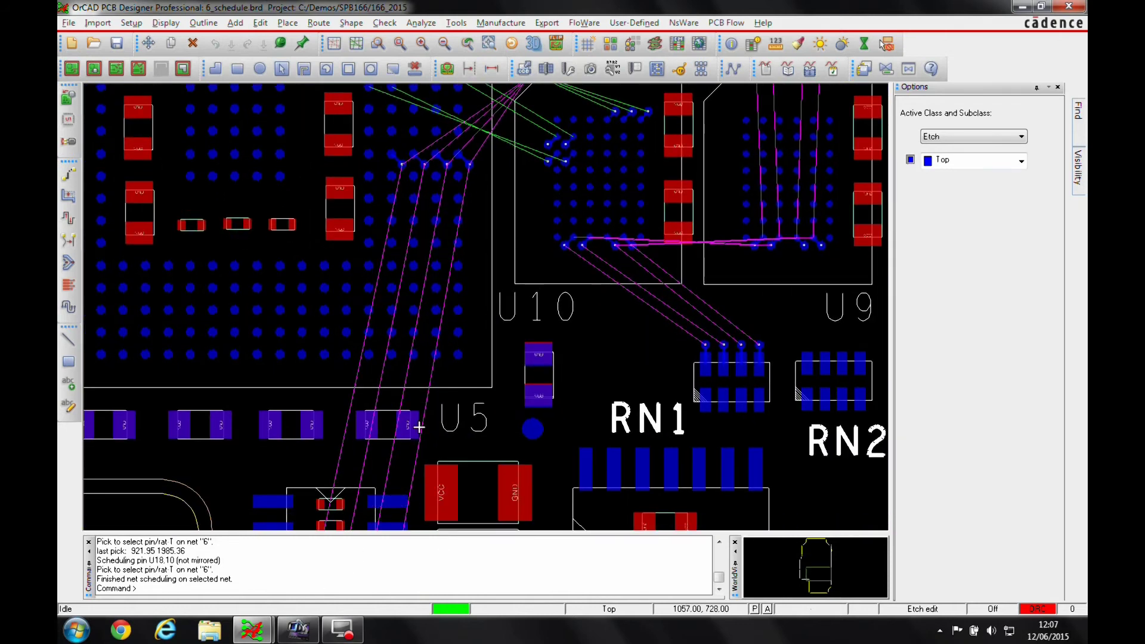
Step: Inspect the address via fanouts under U5, then set the DDR3_ADDR bus's maximum stub length to 30 mil in Constraint Manager
scroll(468, 152, up, 2)
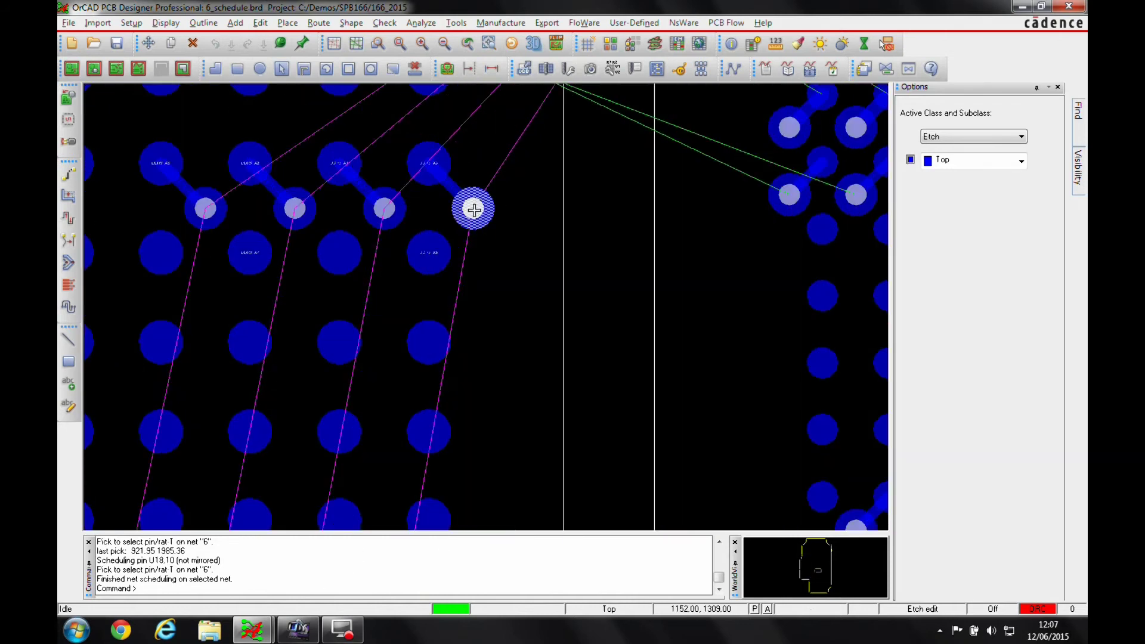
mouse_move(476, 208)
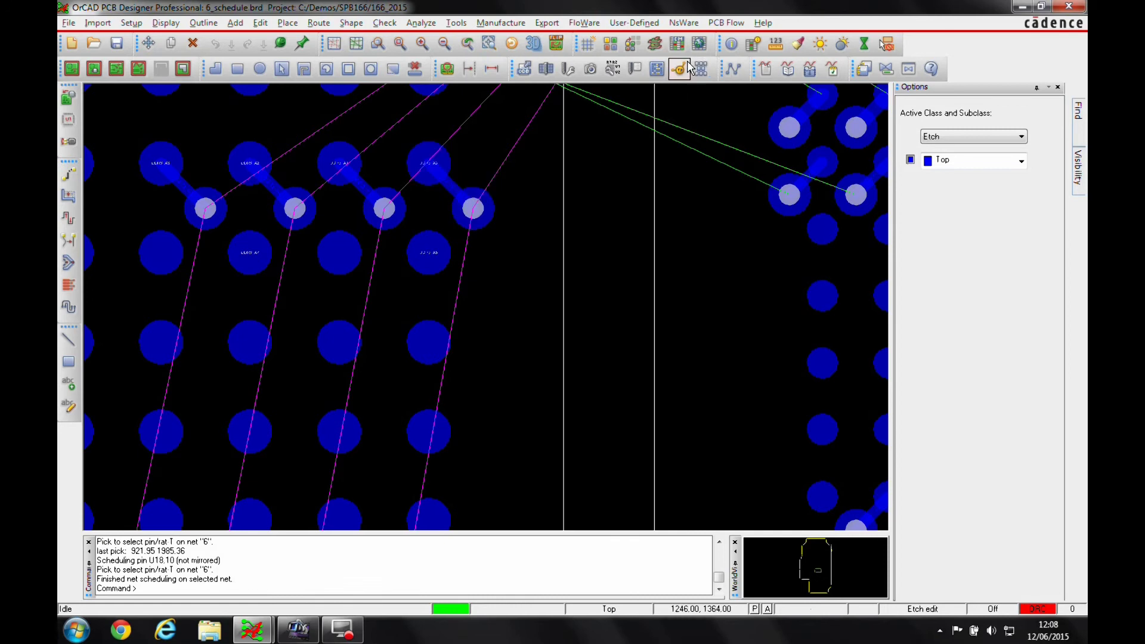
click(662, 48)
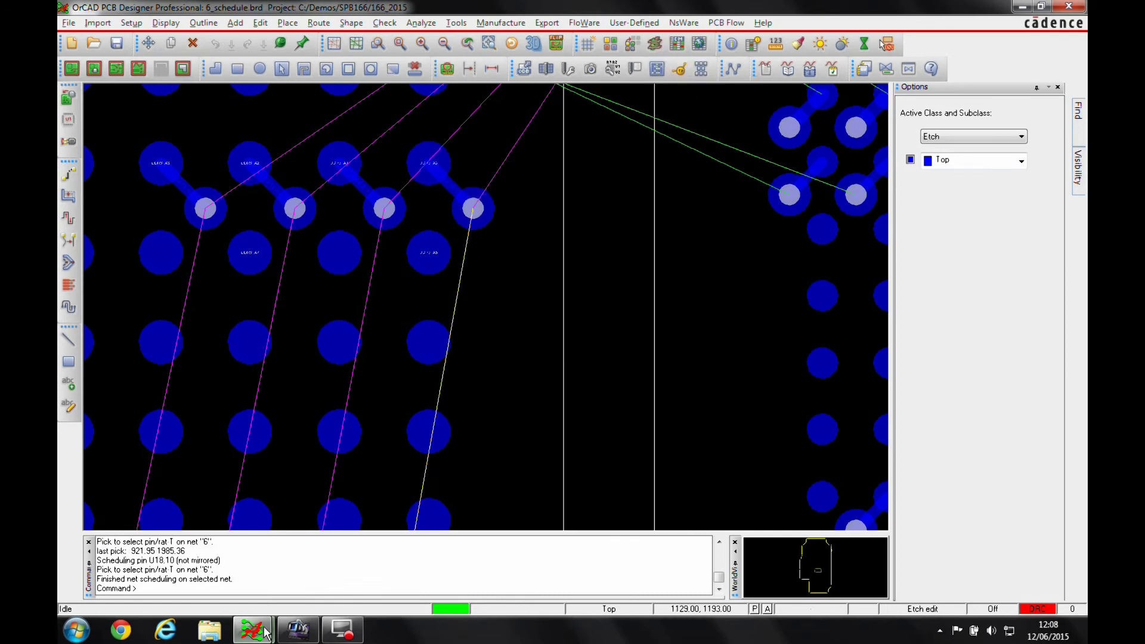
mouse_move(252, 629)
click(348, 535)
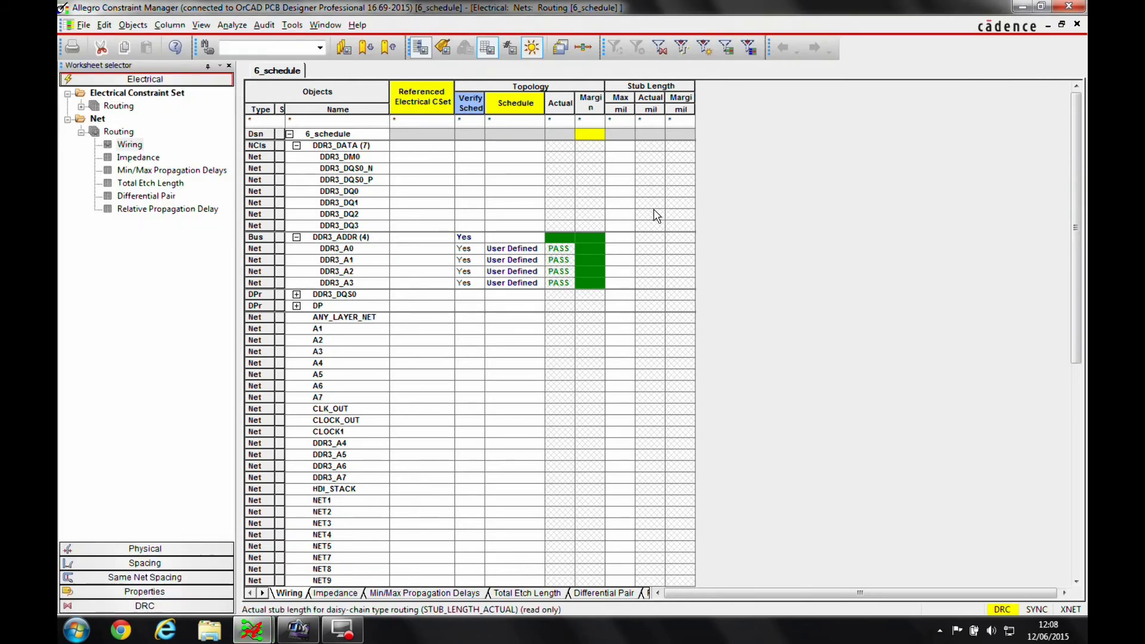
click(622, 237)
text(30)
key(Return)
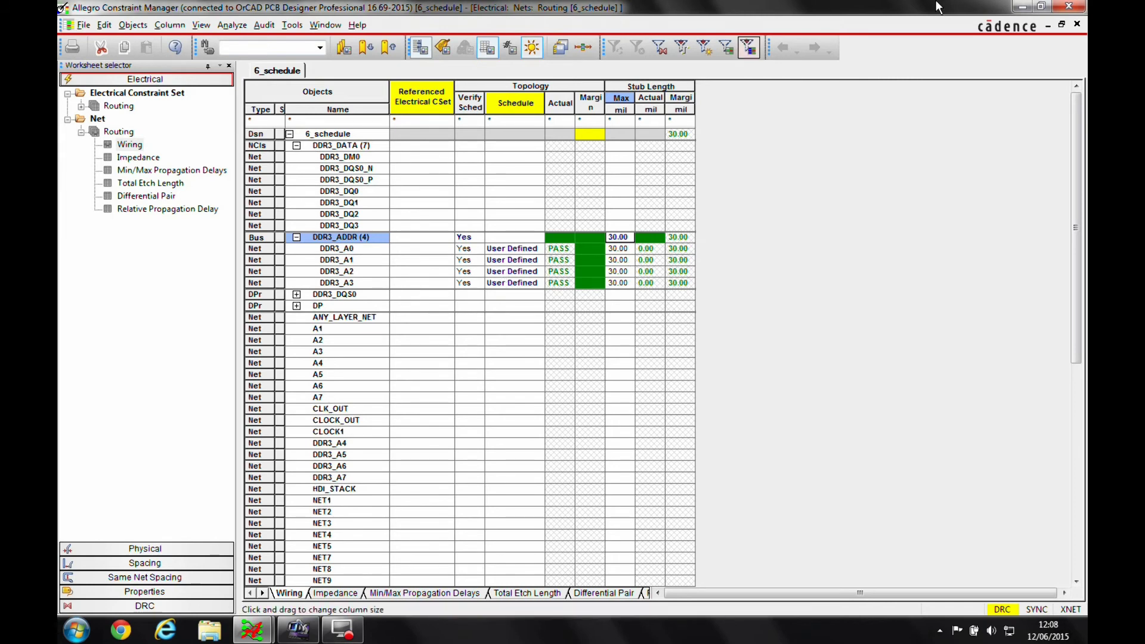
Step: Return to the PCB Designer board and route net 6 on Top from its T-point, between the capacitors, to the U5 pin
click(1022, 6)
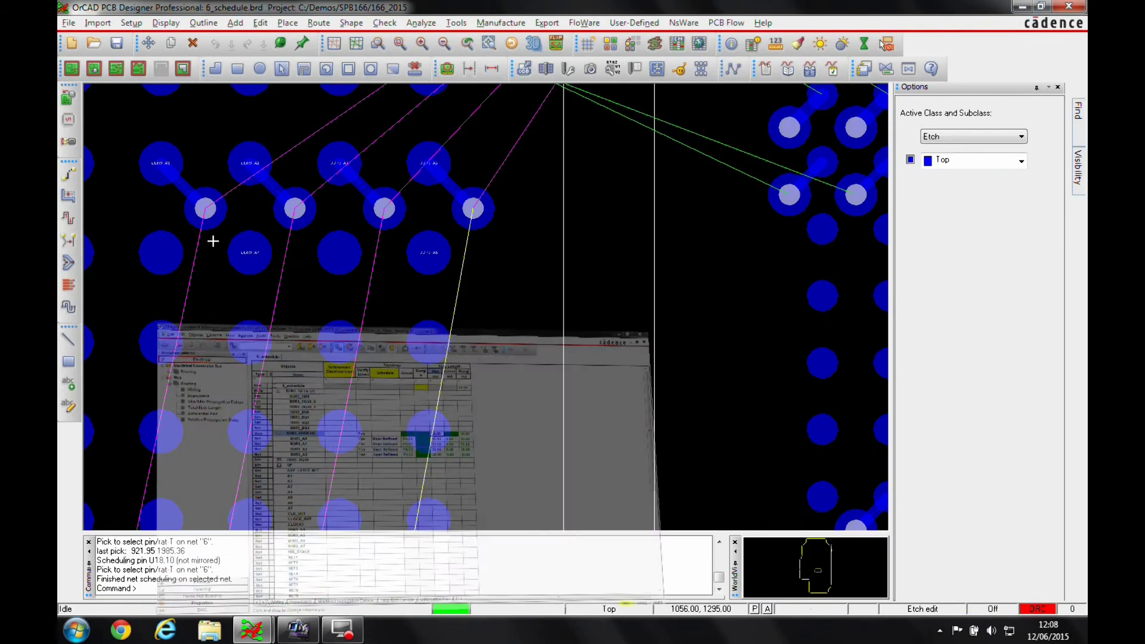
click(591, 276)
scroll(591, 277, down, 4)
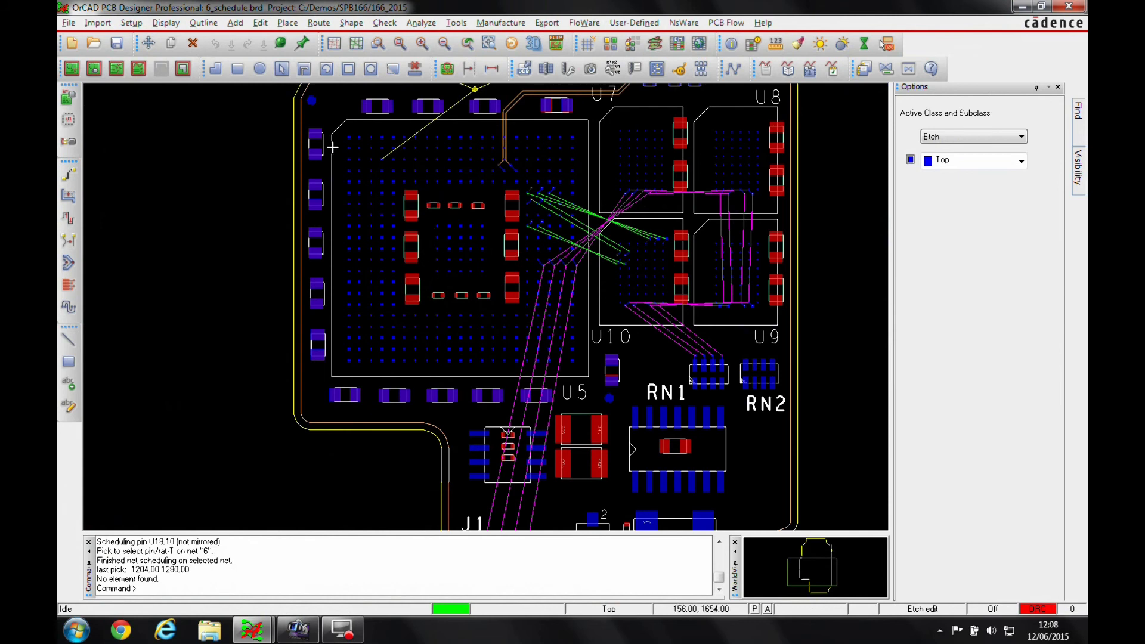
scroll(438, 107, up, 5)
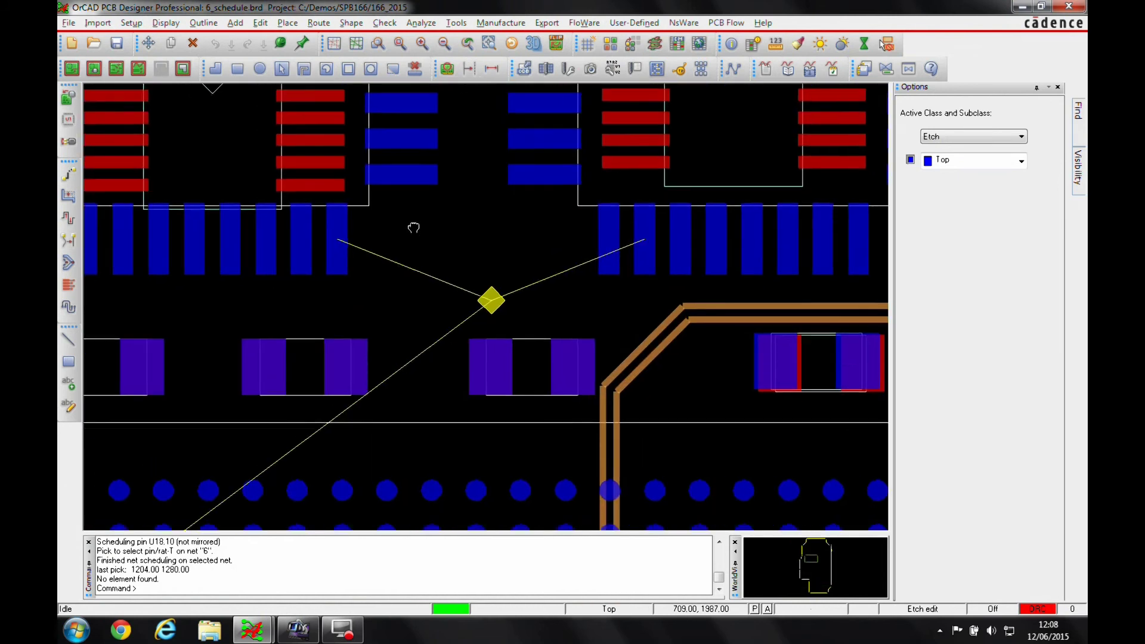
click(68, 173)
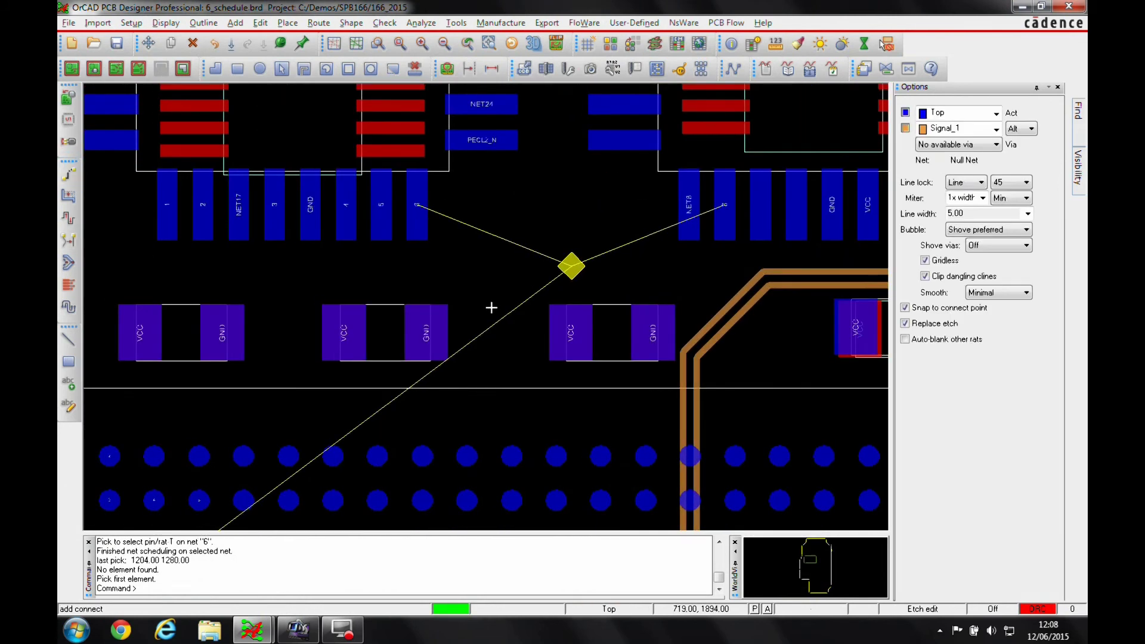
click(525, 306)
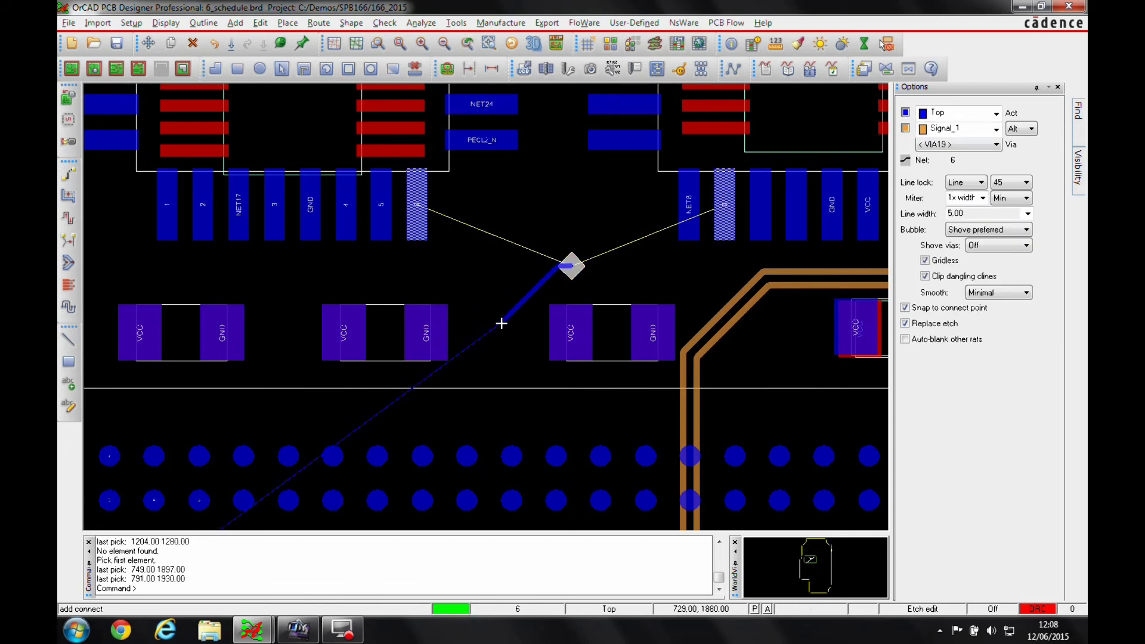
click(479, 323)
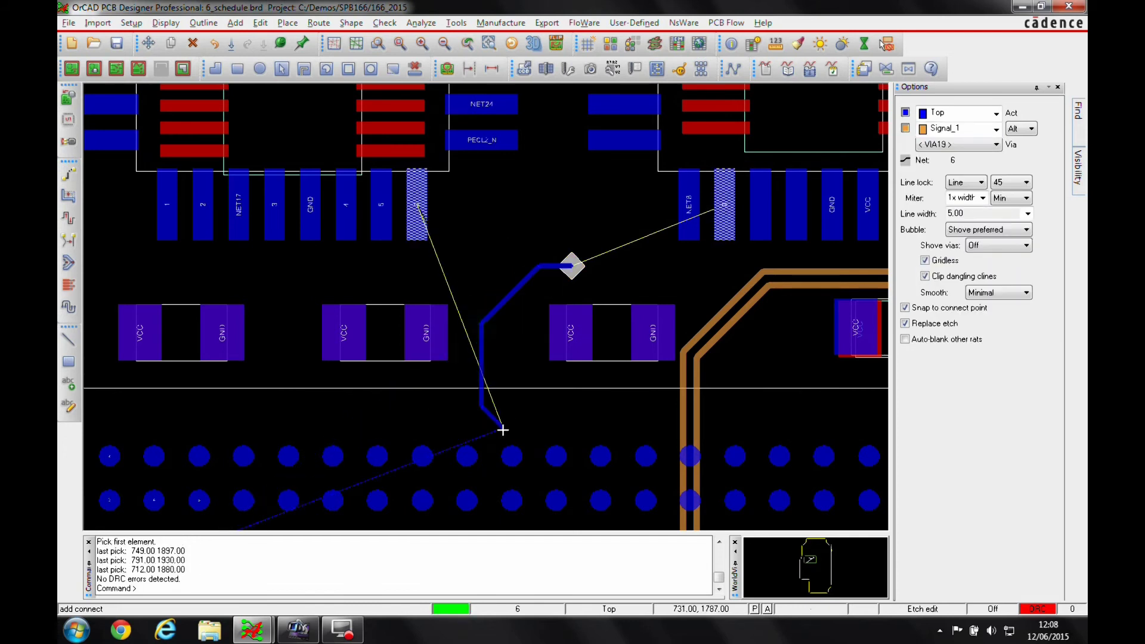
click(454, 419)
key(Down)
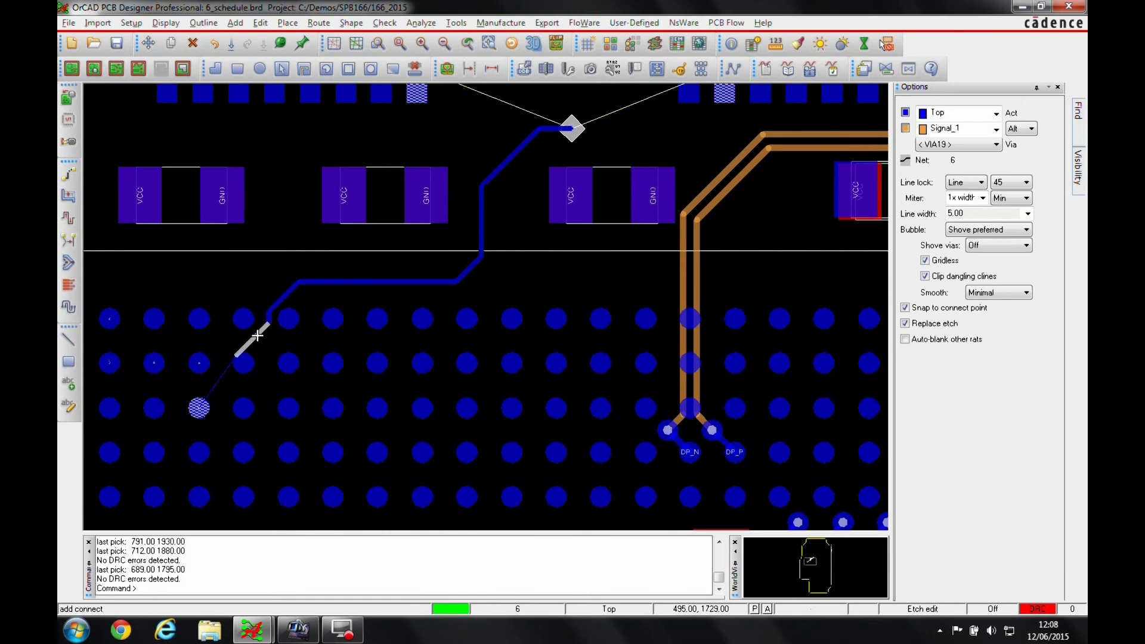
click(225, 294)
click(199, 408)
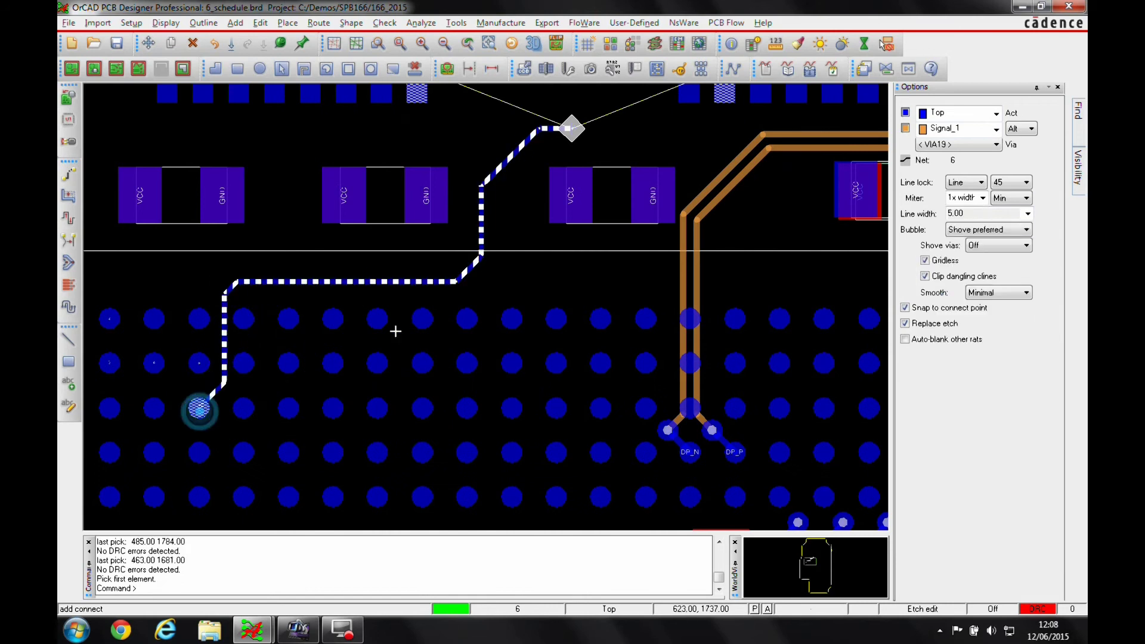
Step: Route the net 6 branch on Top from the T-point to the U18 pin
key(Up)
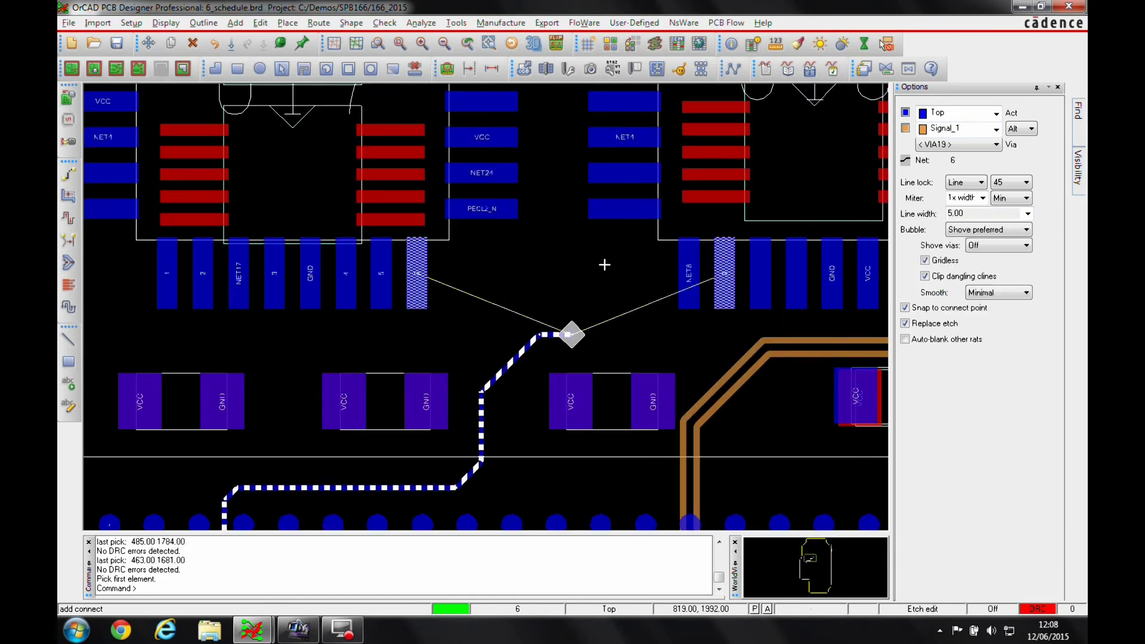
click(600, 327)
click(600, 326)
click(728, 319)
click(724, 277)
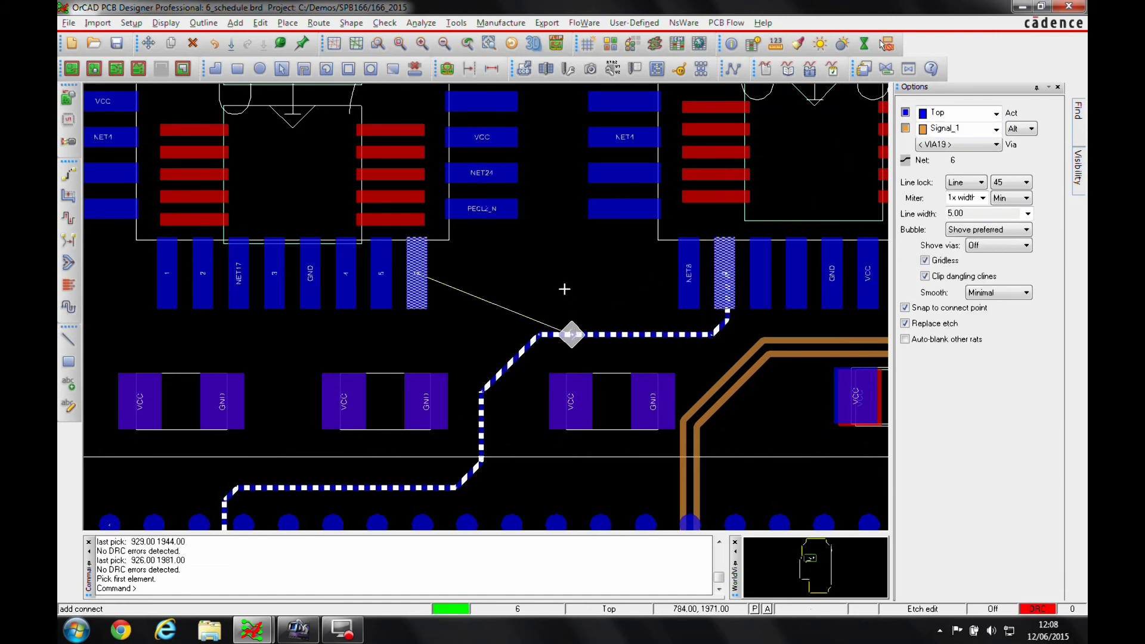
Step: Route the U17 branch of net 6 from the trace corner beside the T-point and inspect the DRC marker
click(538, 334)
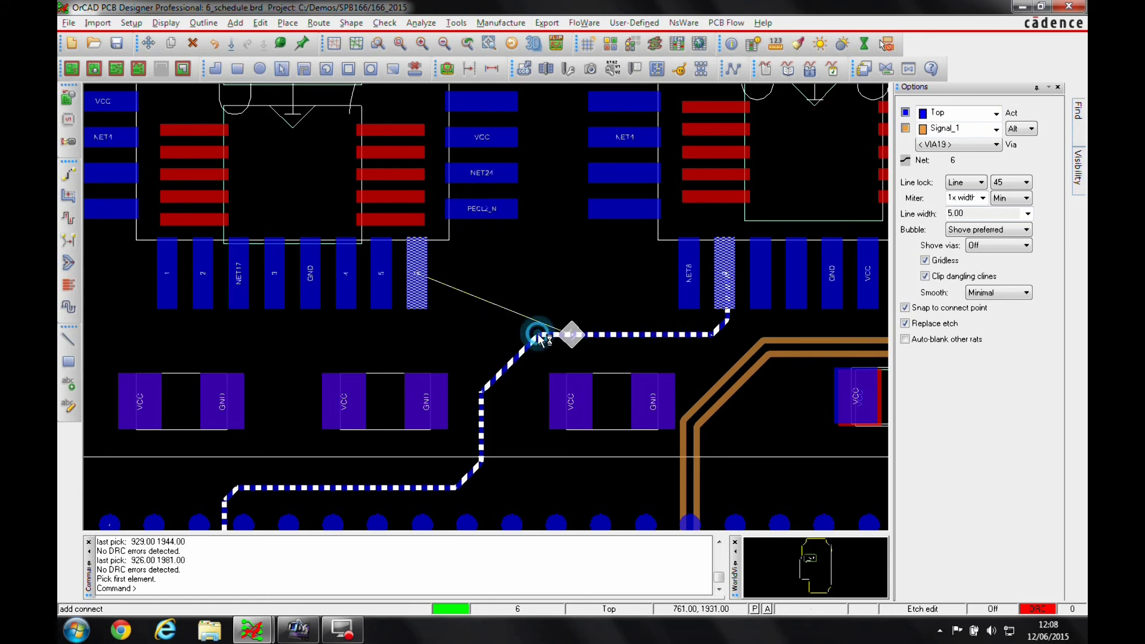
click(509, 275)
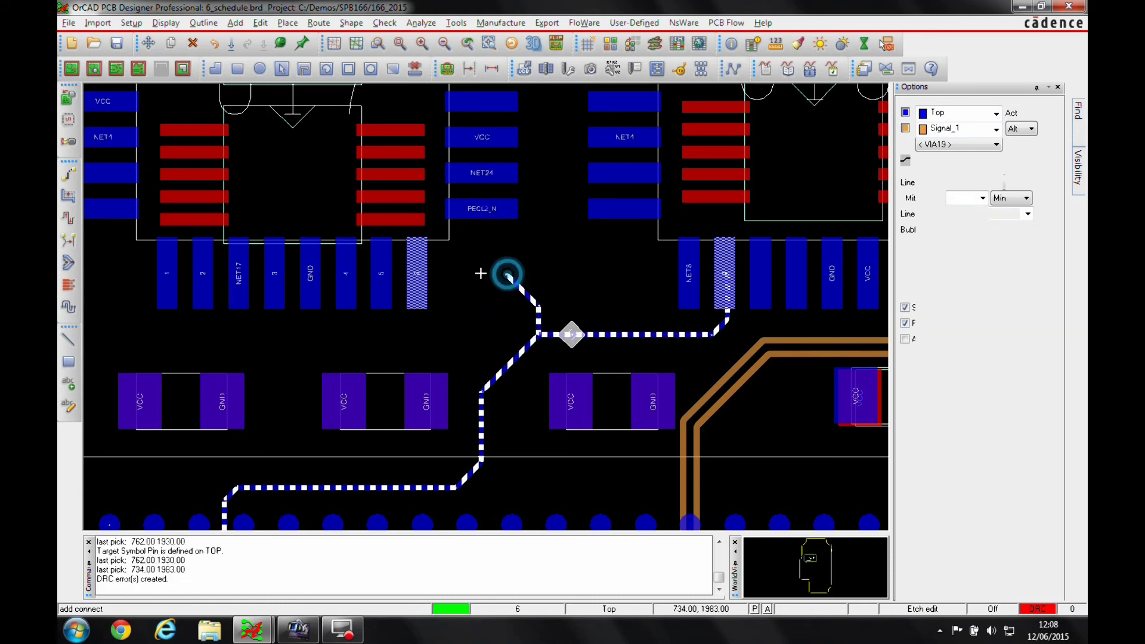
click(420, 272)
right_click(561, 274)
scroll(590, 350, up, 3)
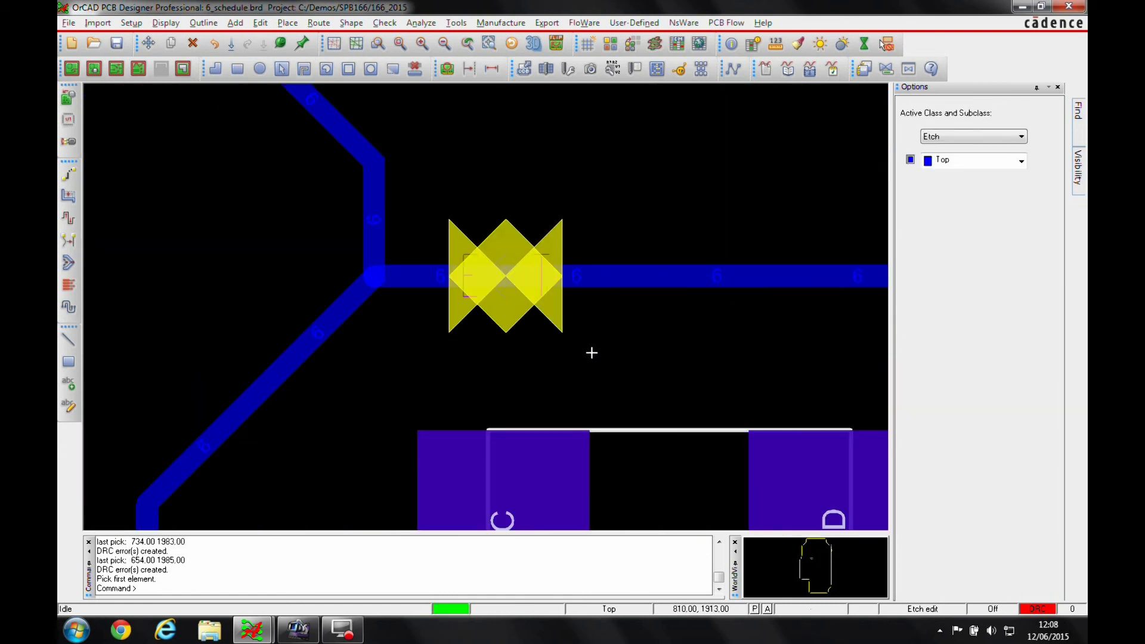
mouse_move(556, 320)
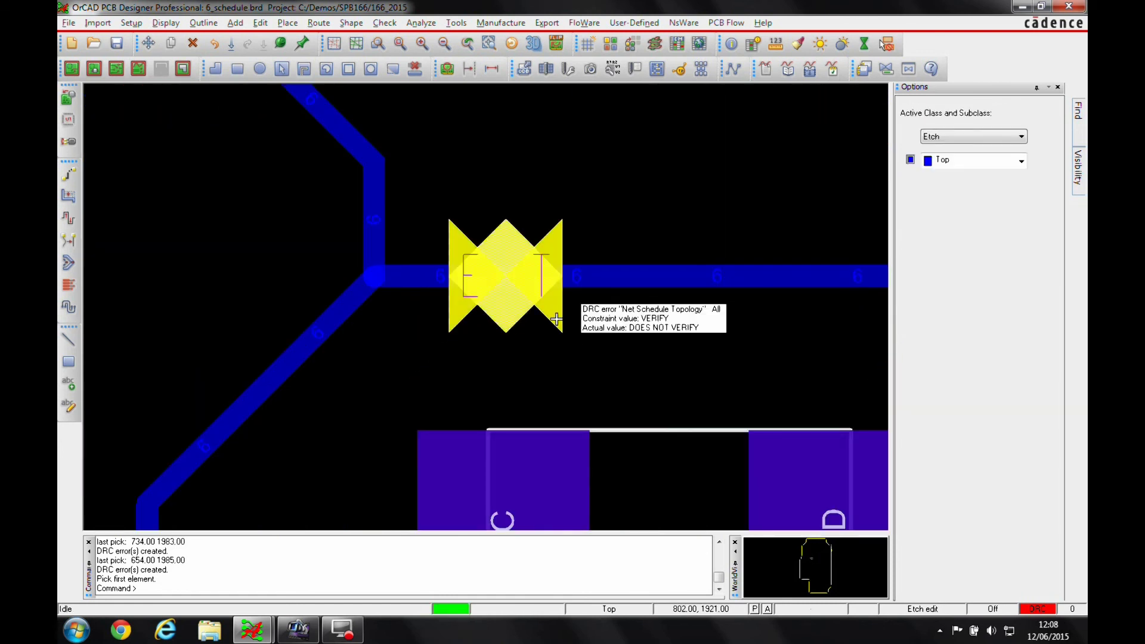
scroll(556, 320, down, 3)
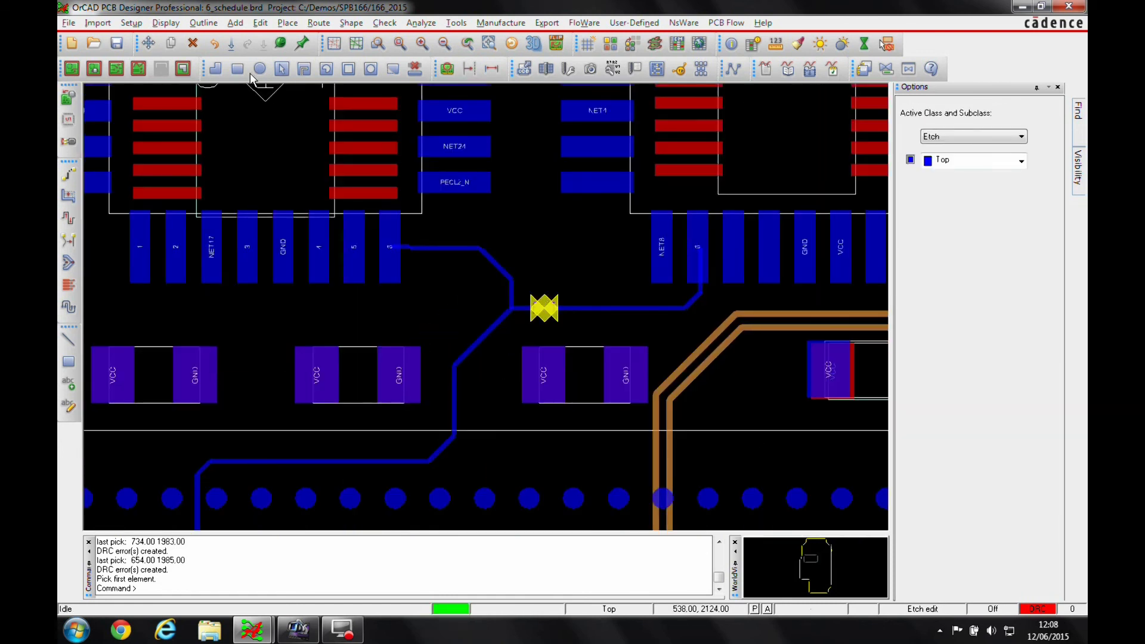
Step: Delete the misjoined U17 branch of net 6 and reroute it on Top from the T-point to the U17 pin
click(194, 45)
double_click(445, 246)
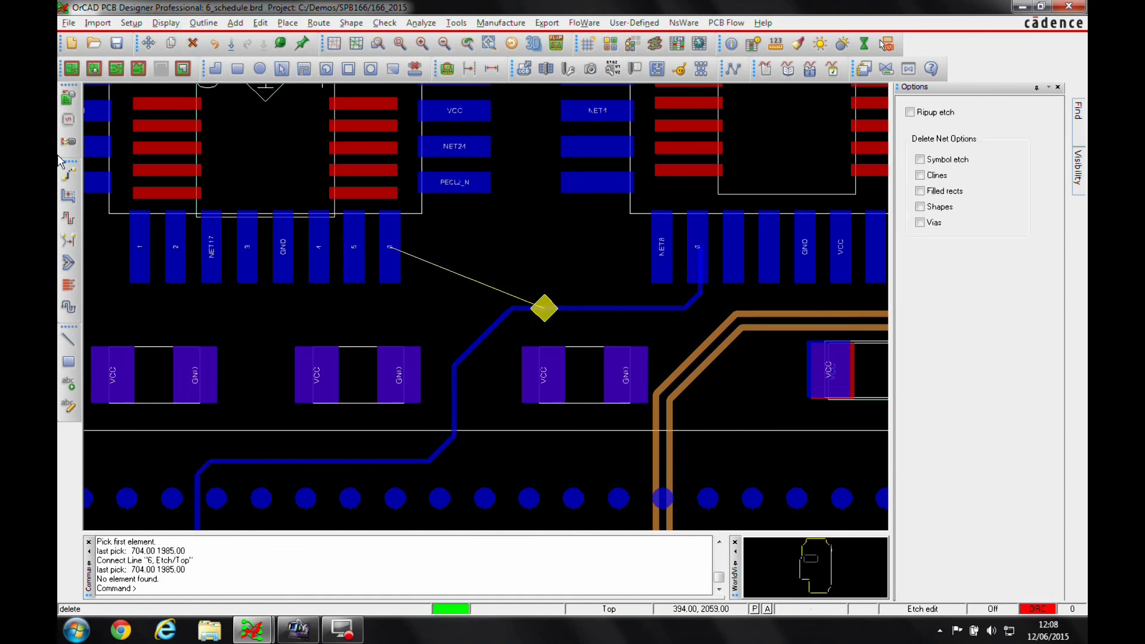
click(70, 173)
click(507, 291)
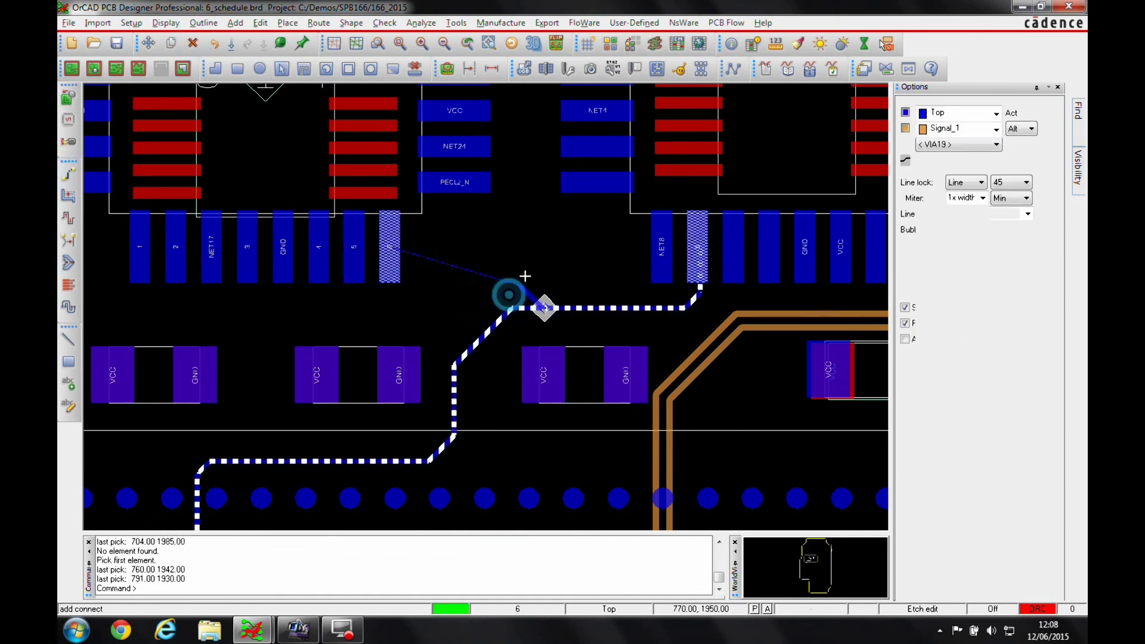
click(521, 246)
click(404, 243)
right_click(453, 210)
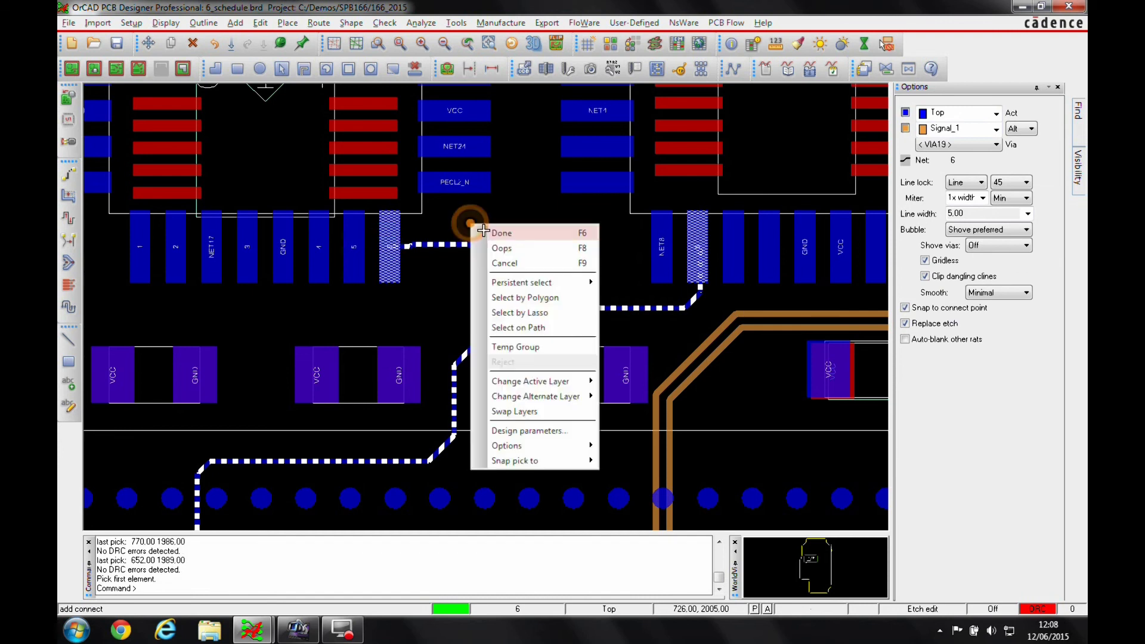
click(474, 221)
Step: Switch to Constraint Manager and check net 6's schedule verification at the end of the Wiring worksheet
scroll(564, 325, down, 2)
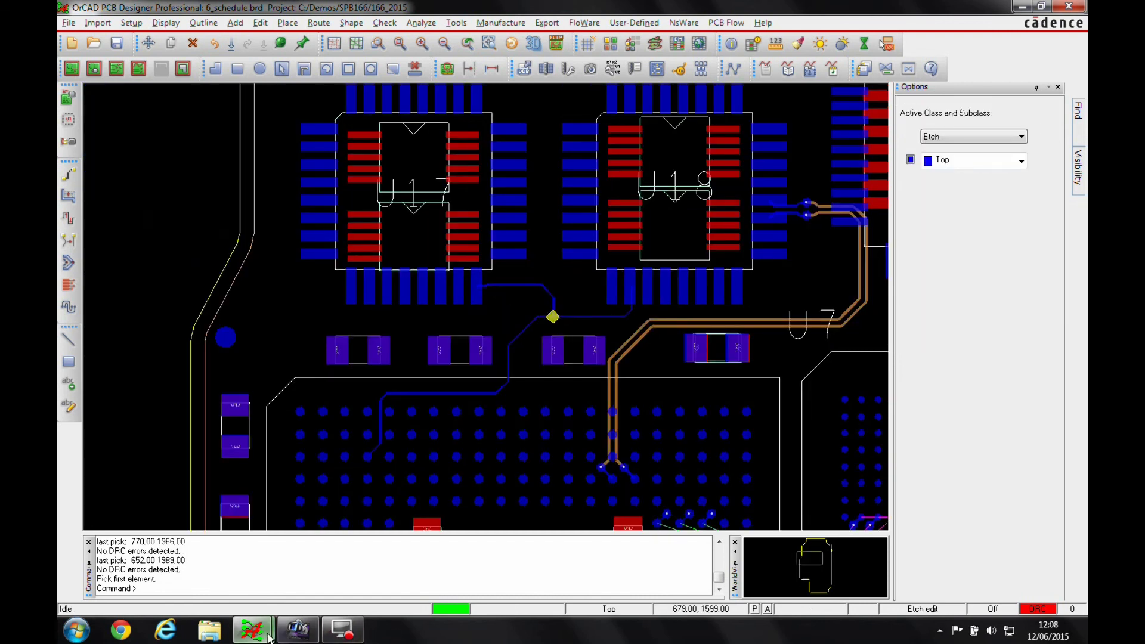
mouse_move(252, 629)
click(341, 558)
scroll(702, 307, up, 5)
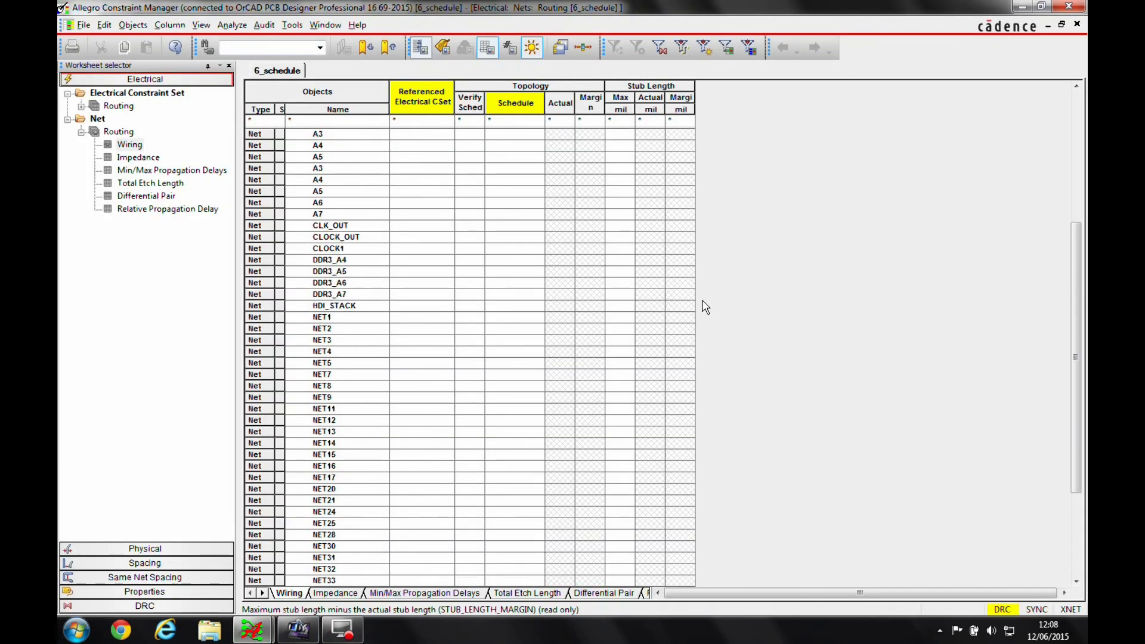
scroll(782, 335, down, 7)
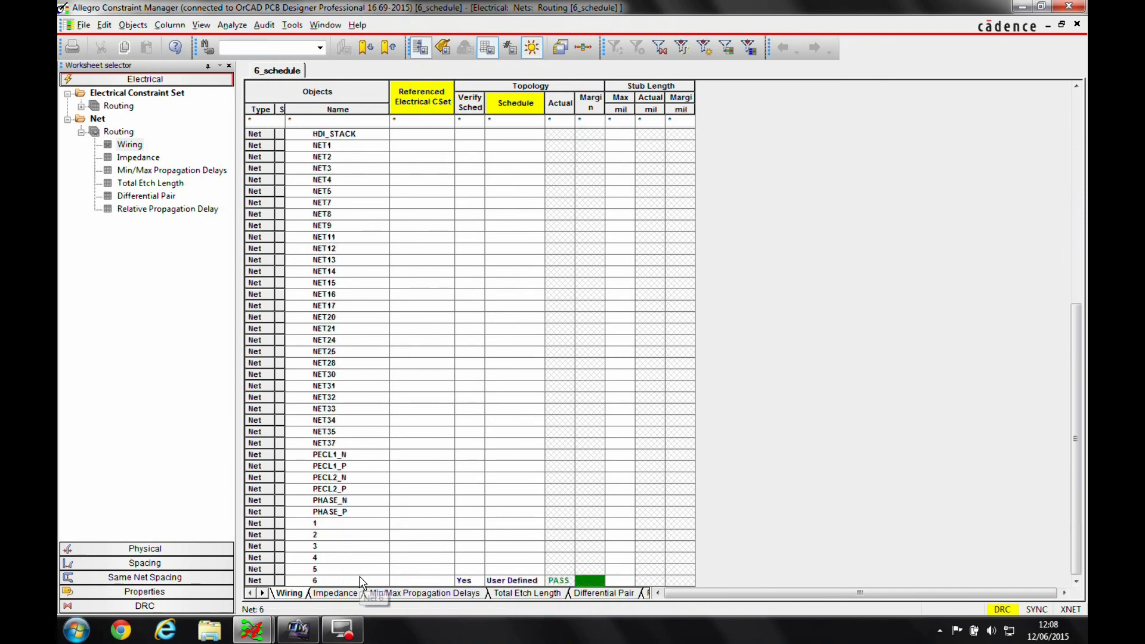